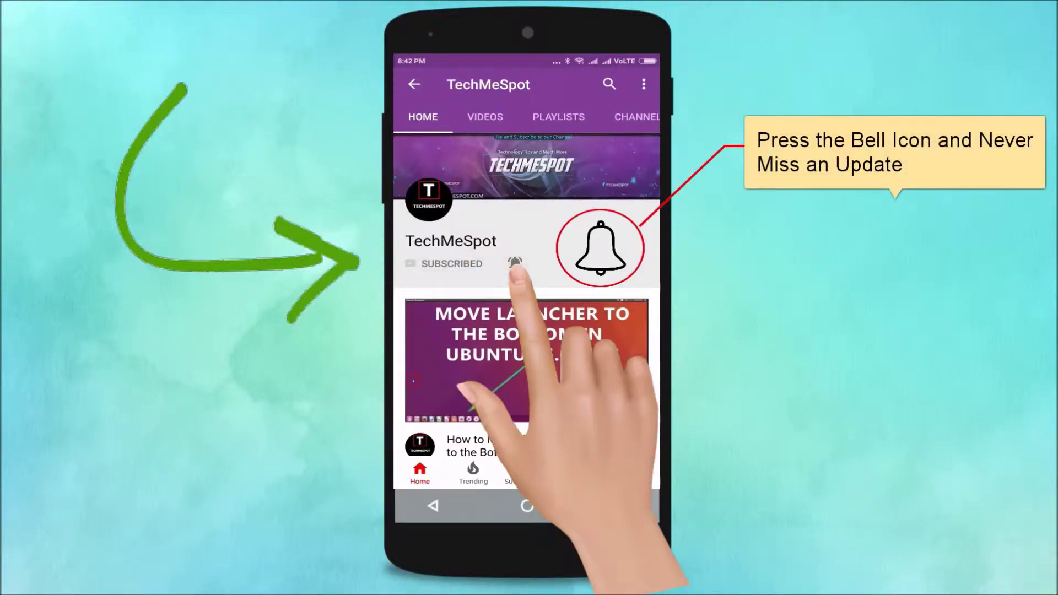
Step: Highlight 'Battery Icon' in the Notepad title, deselect it, and minimize Notepad to show the desktop
click(515, 263)
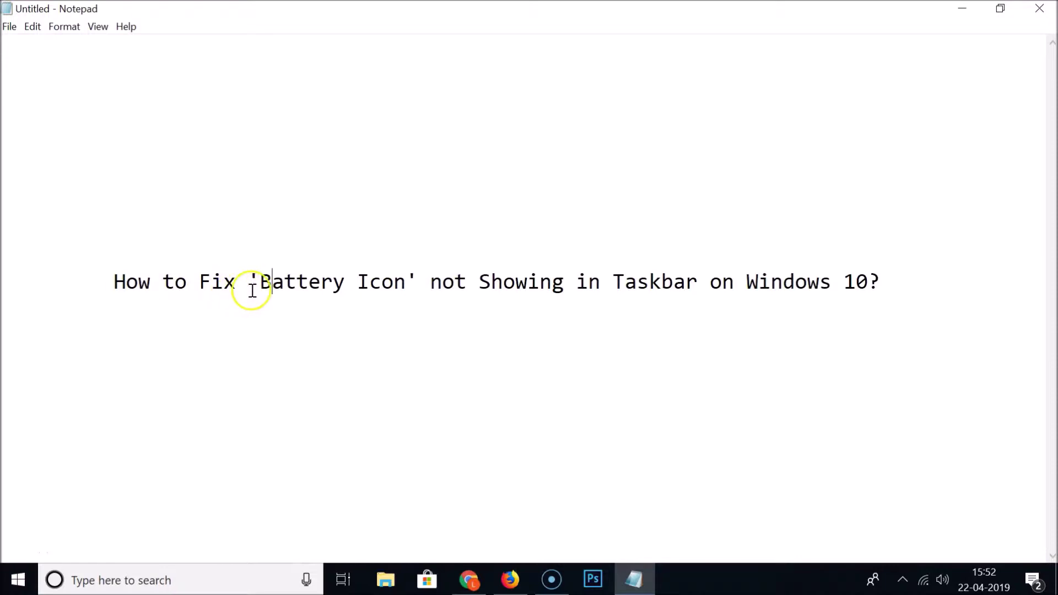
drag(255, 285, 382, 281)
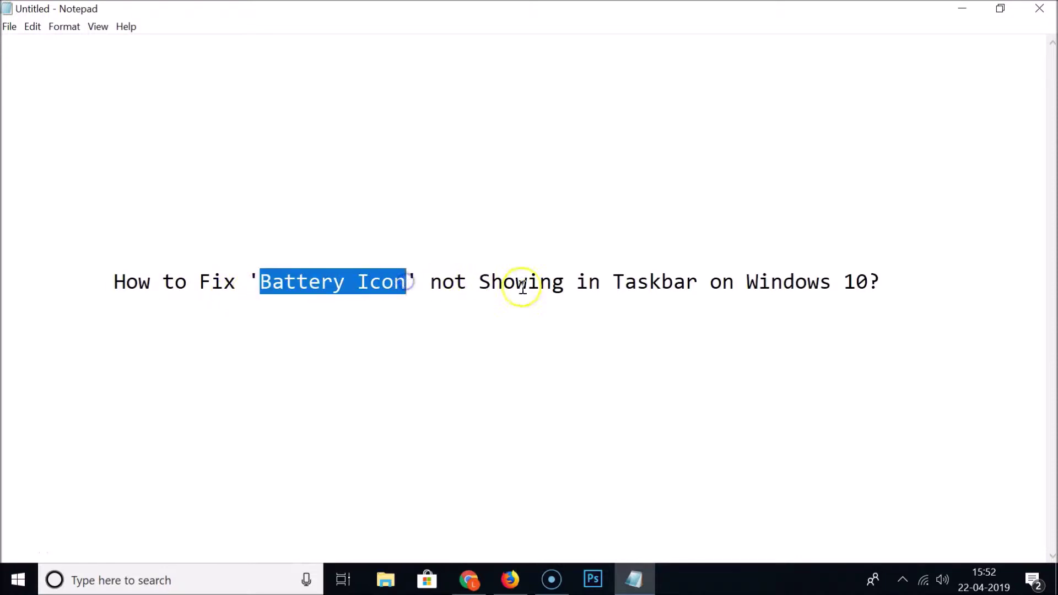
click(845, 281)
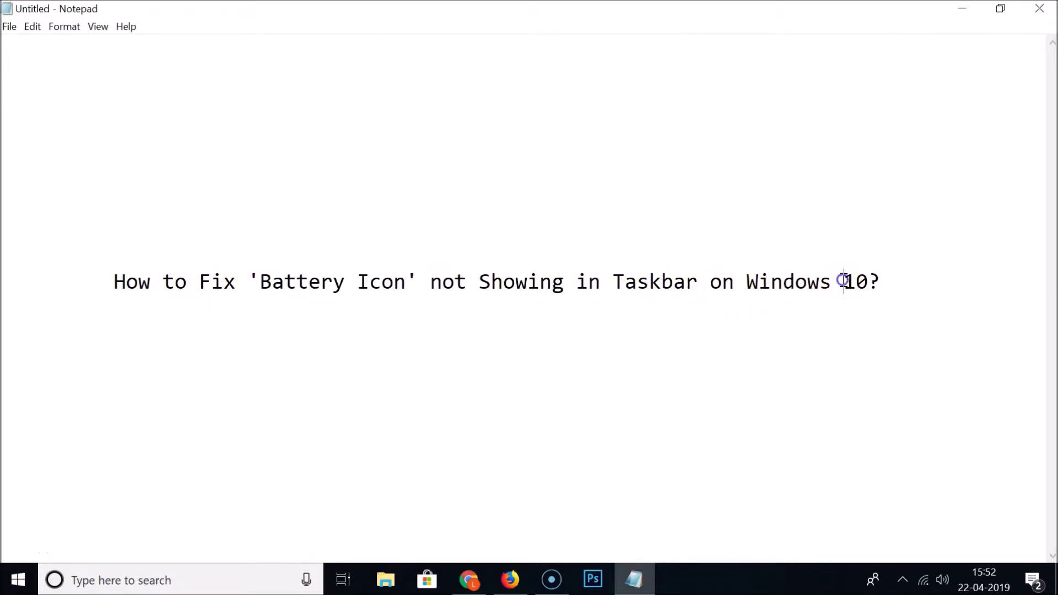
click(950, 10)
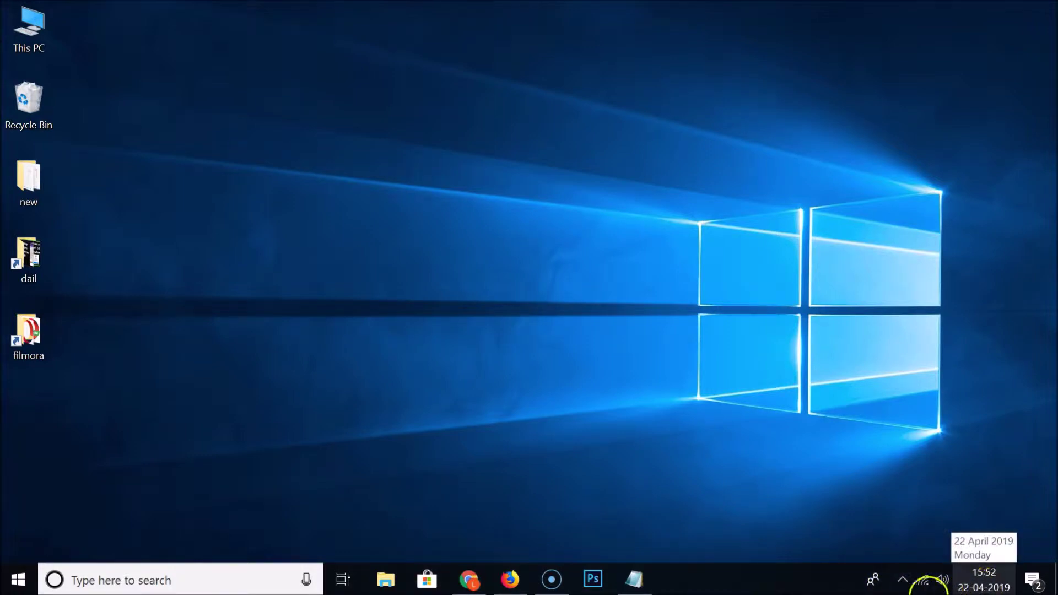
click(904, 581)
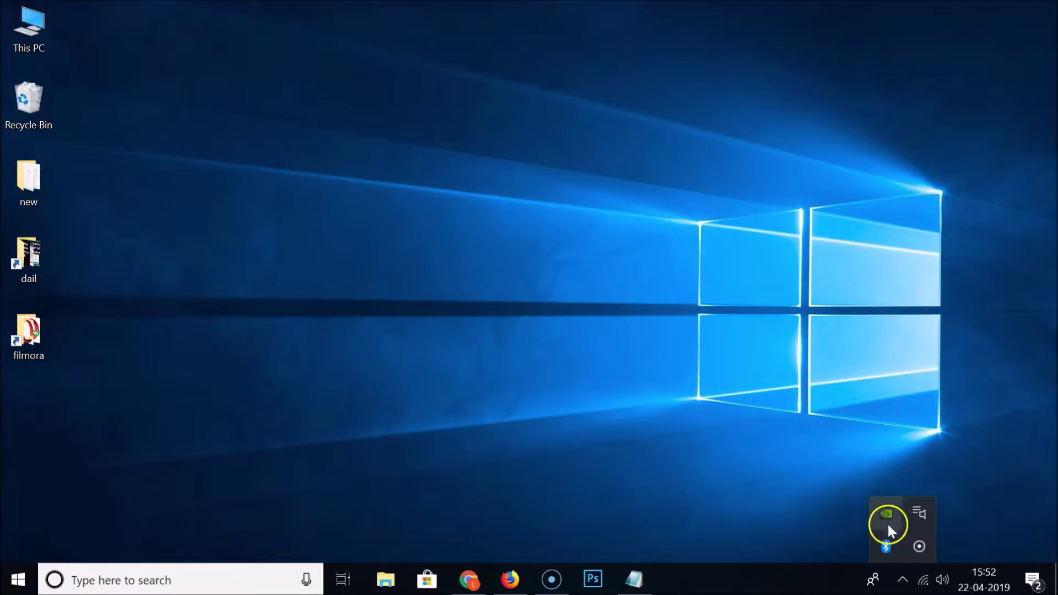
click(915, 543)
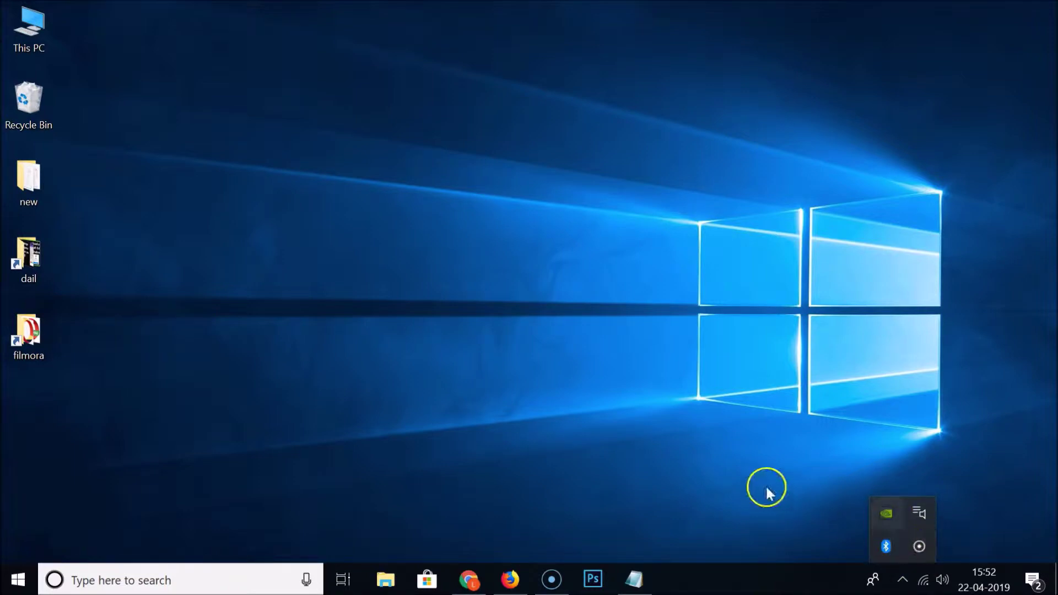
click(646, 590)
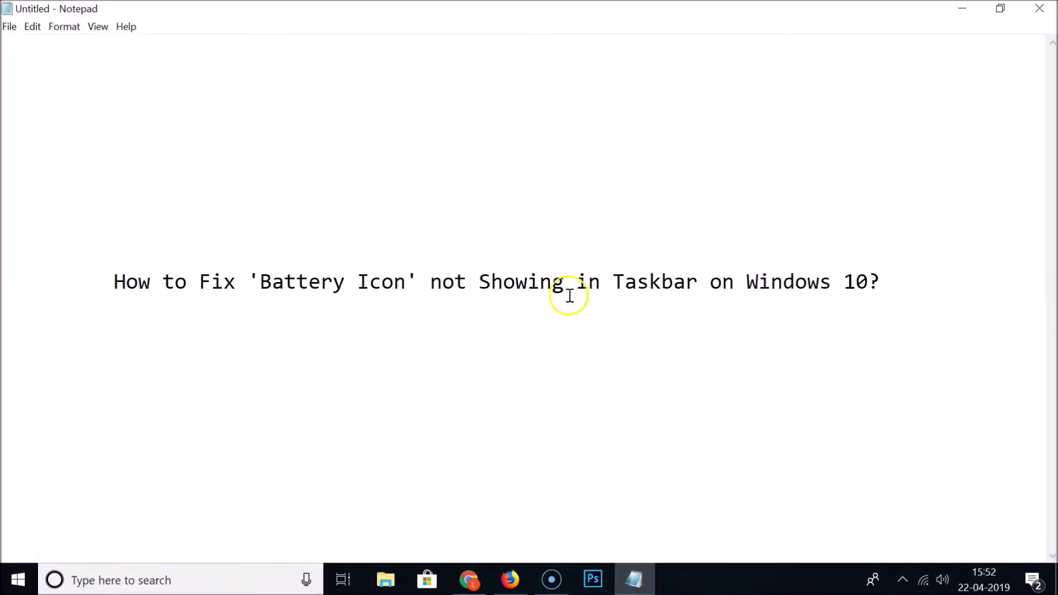
click(963, 8)
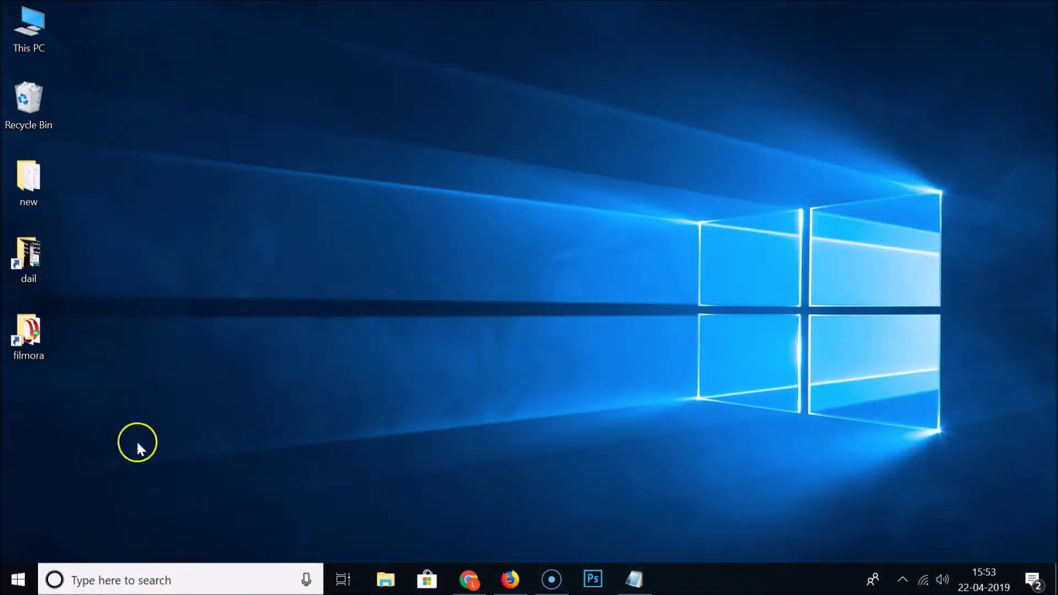
Step: Open Windows Settings from the Start menu gear, then close it again
click(18, 589)
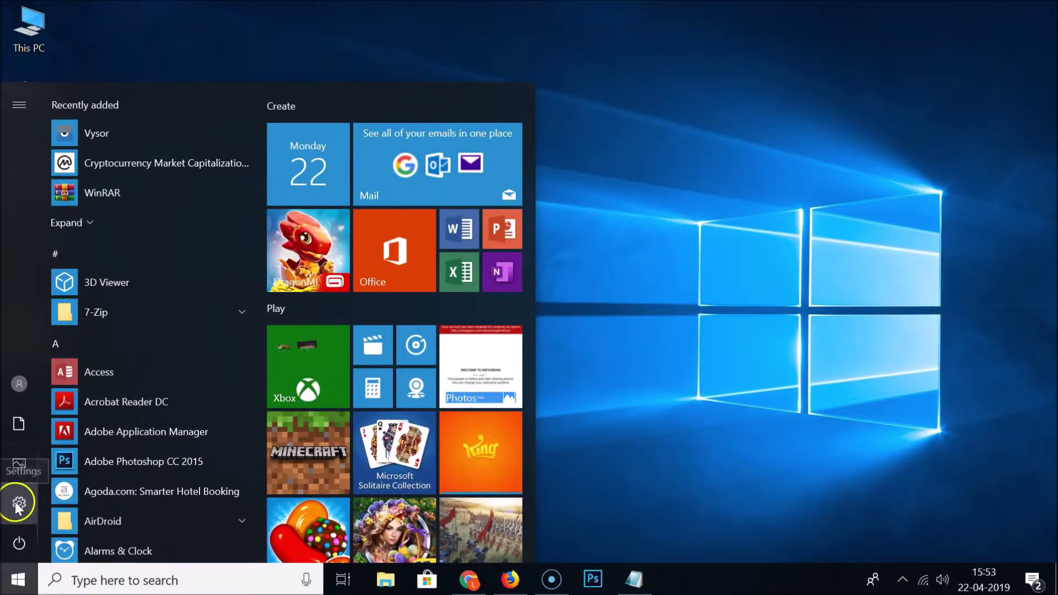
click(15, 504)
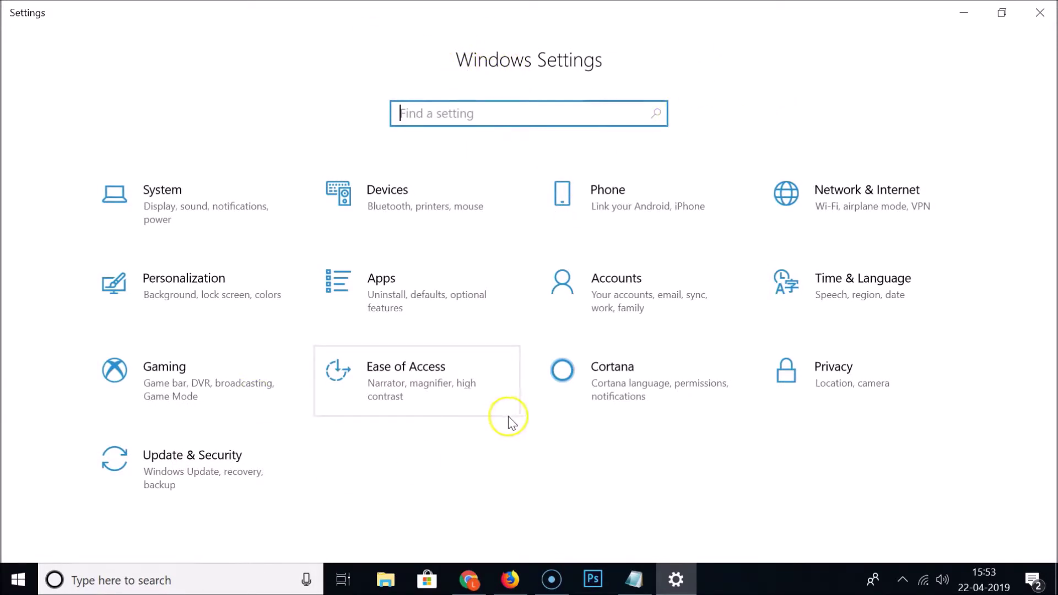
click(1051, 17)
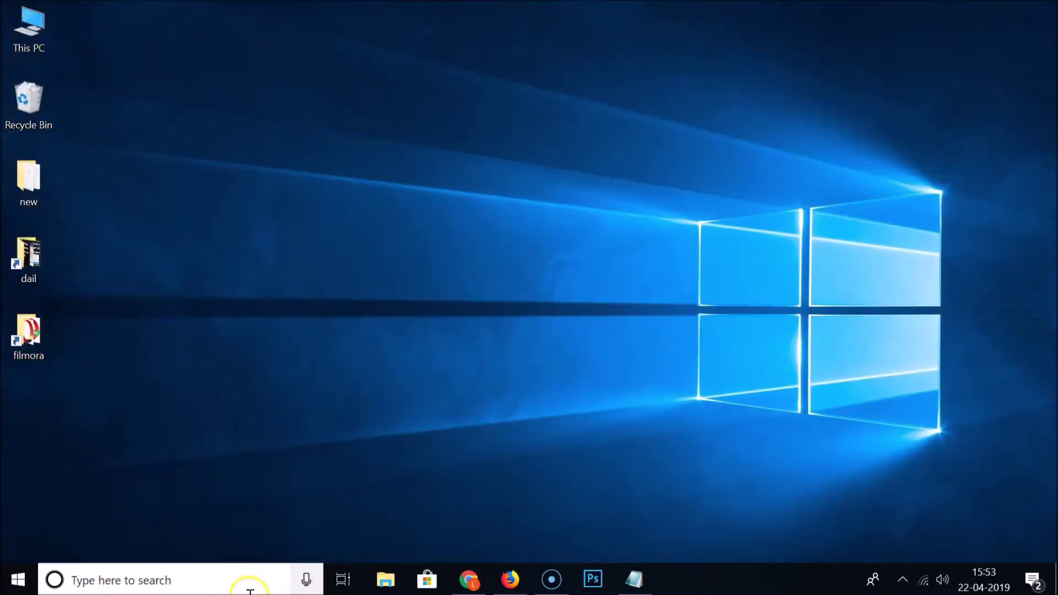
Step: Search 'setting' in the taskbar search box and launch the Settings app from the results
click(188, 582)
text(se)
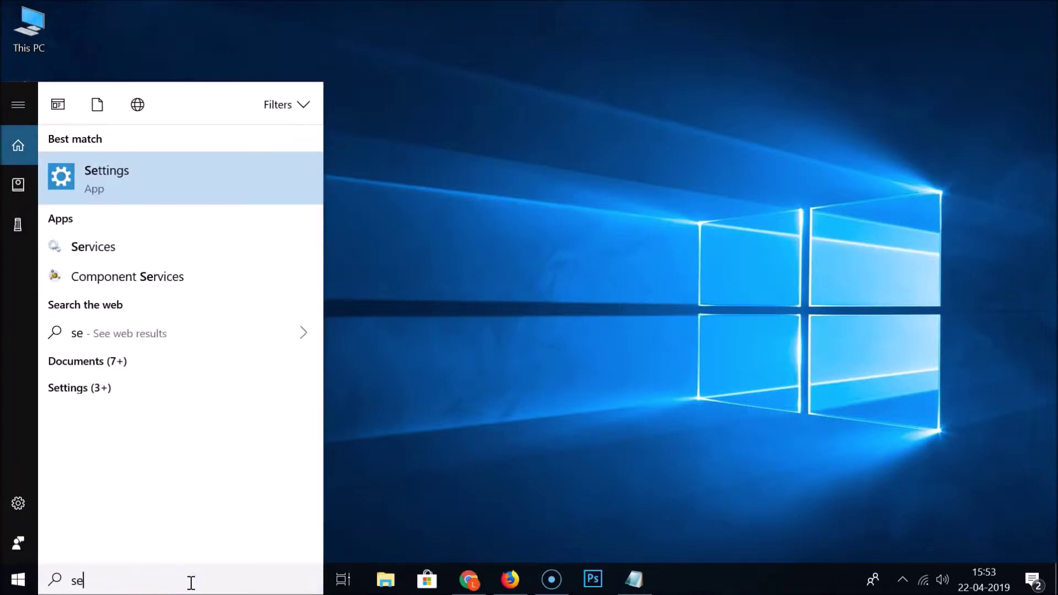
text(ttings)
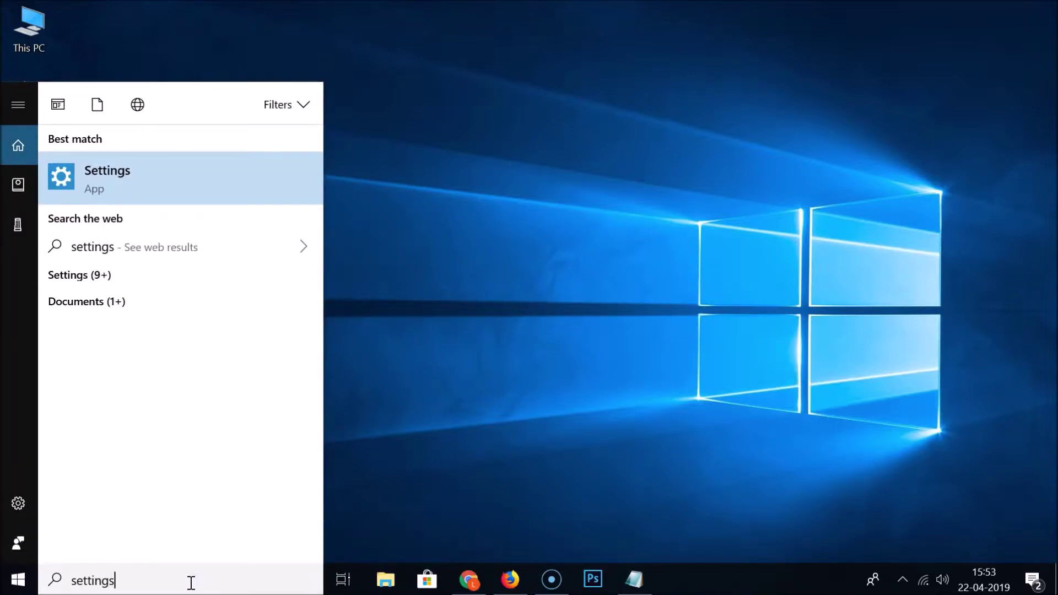
click(181, 176)
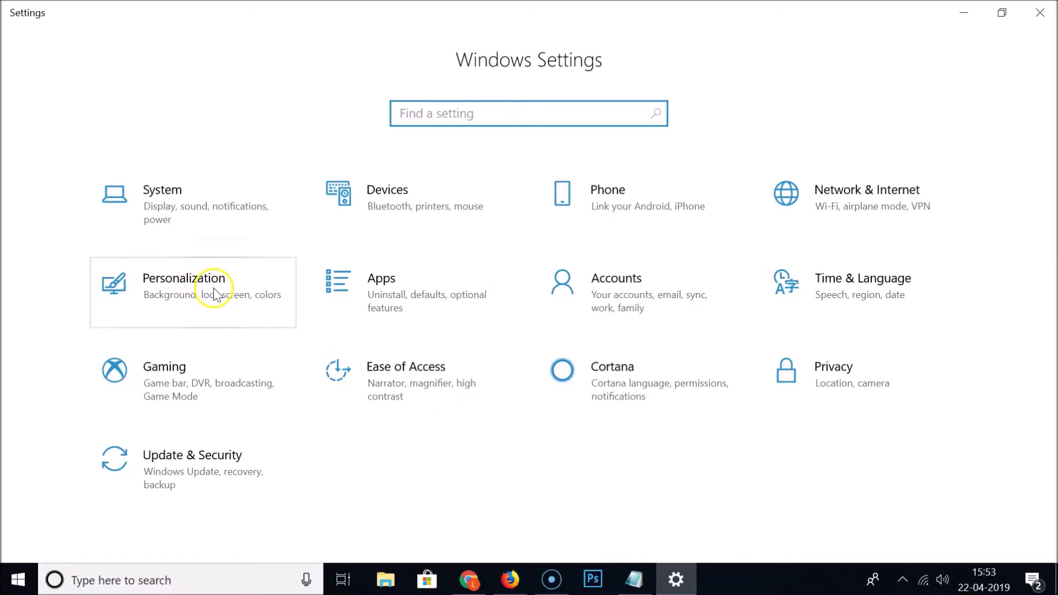
Step: Go to Personalization > Taskbar and scroll down to the Notification area options
click(193, 288)
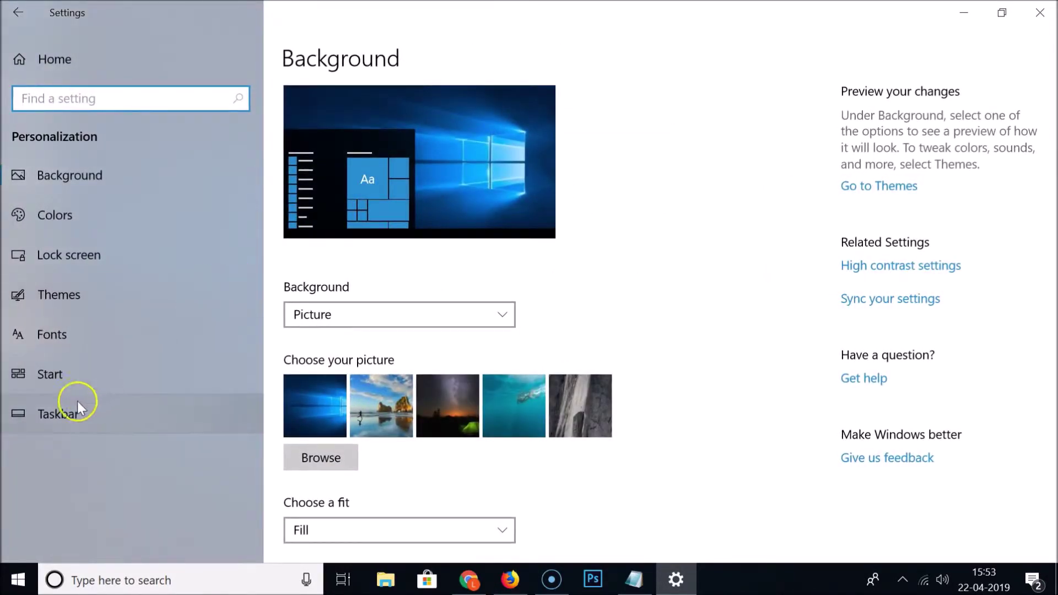
click(100, 418)
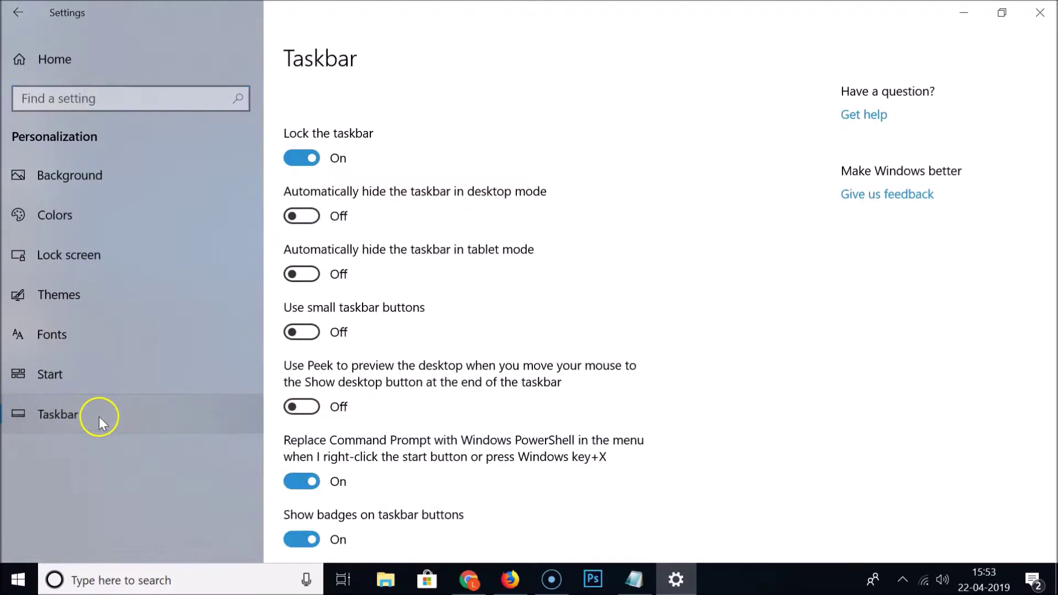
scroll(466, 348, down, 10)
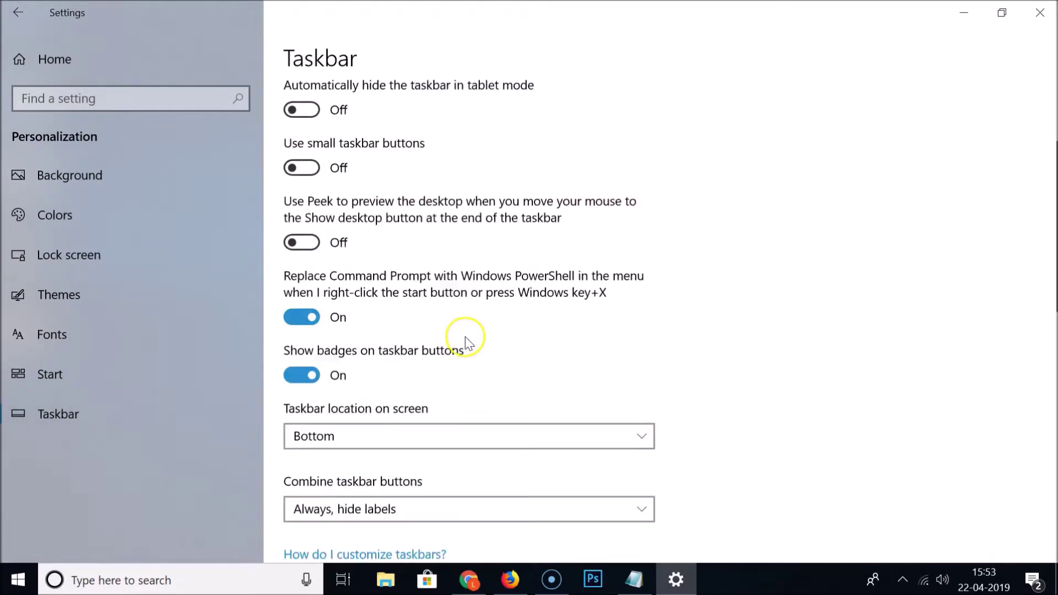
scroll(467, 337, down, 3)
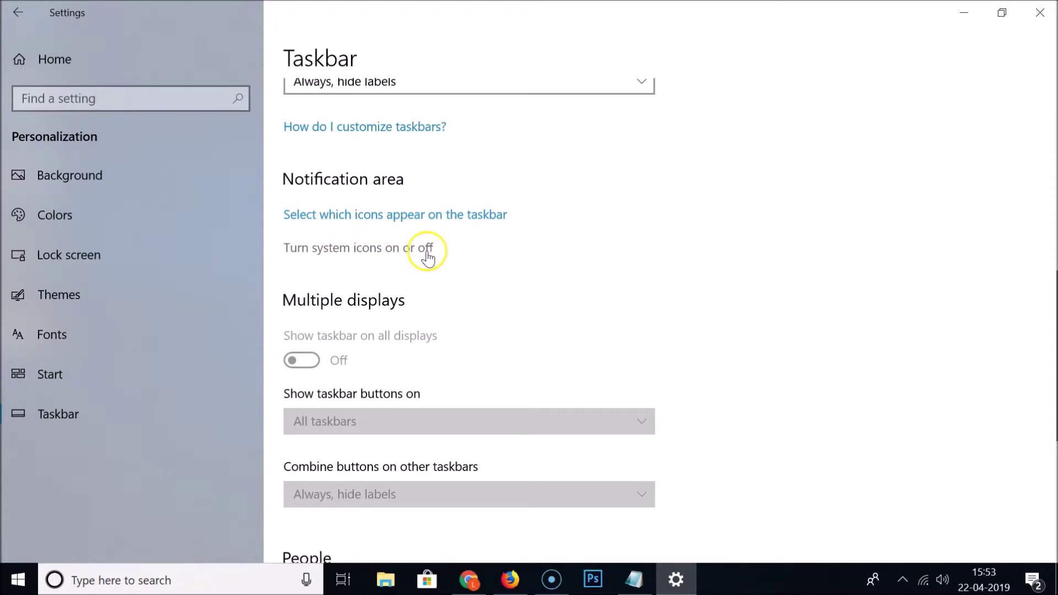
click(392, 257)
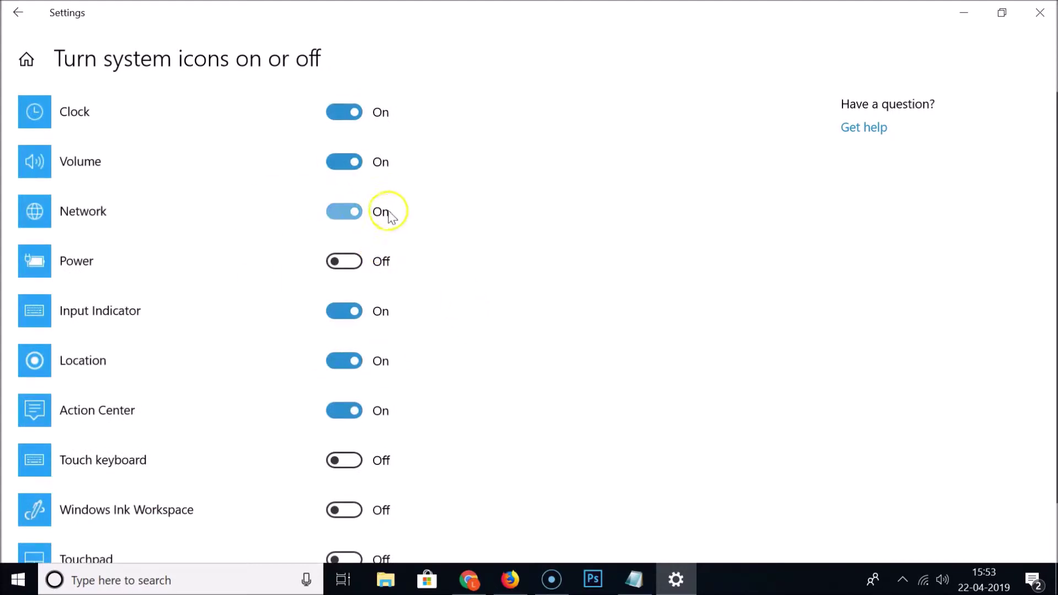
click(18, 12)
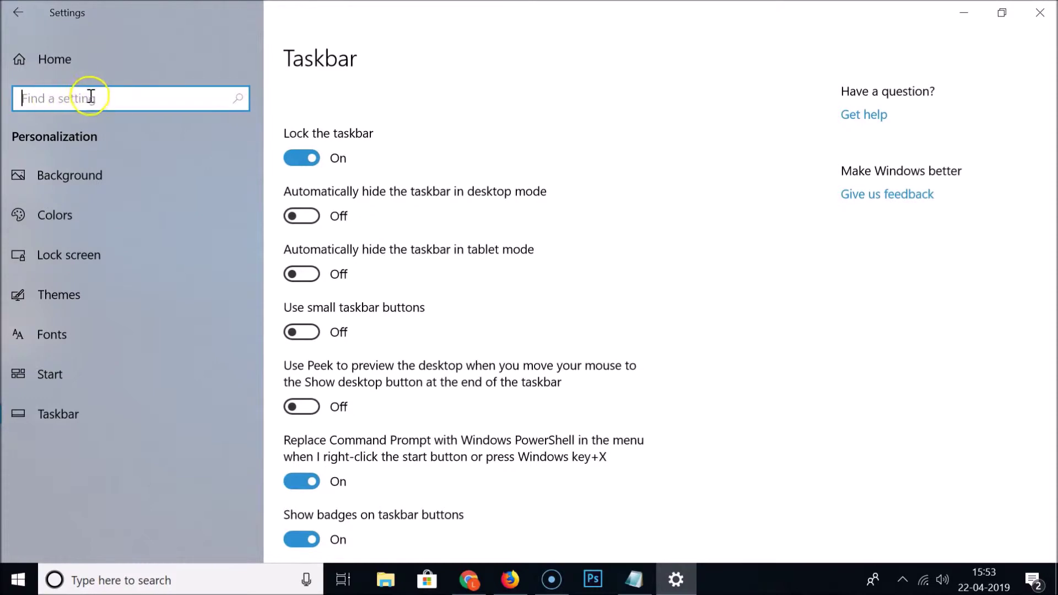
scroll(461, 246, down, 10)
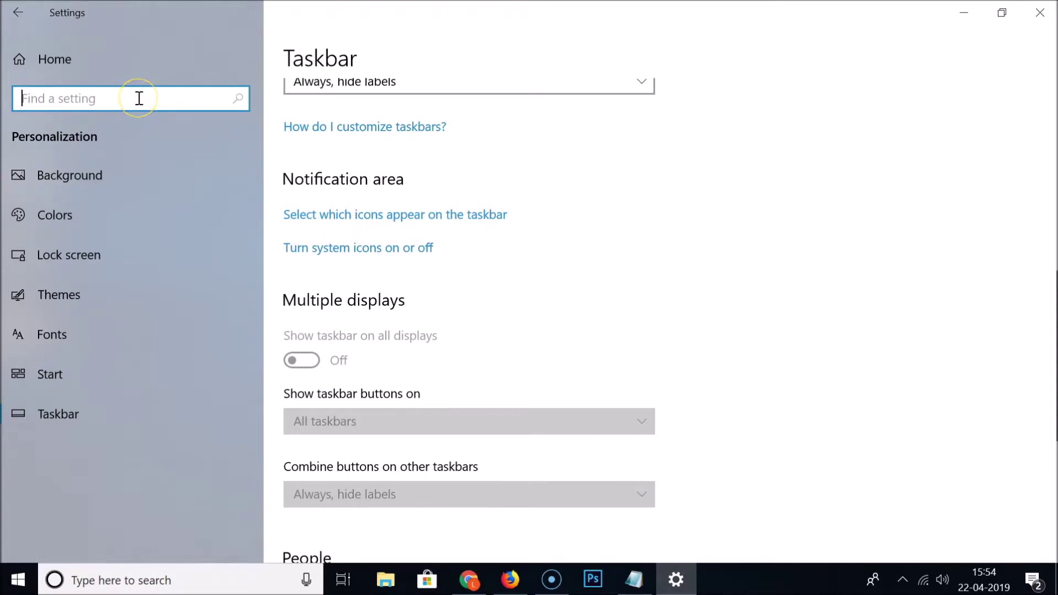
Step: Search 'tur' to reach Turn system icons on or off and switch the Power icon On
text(turn system)
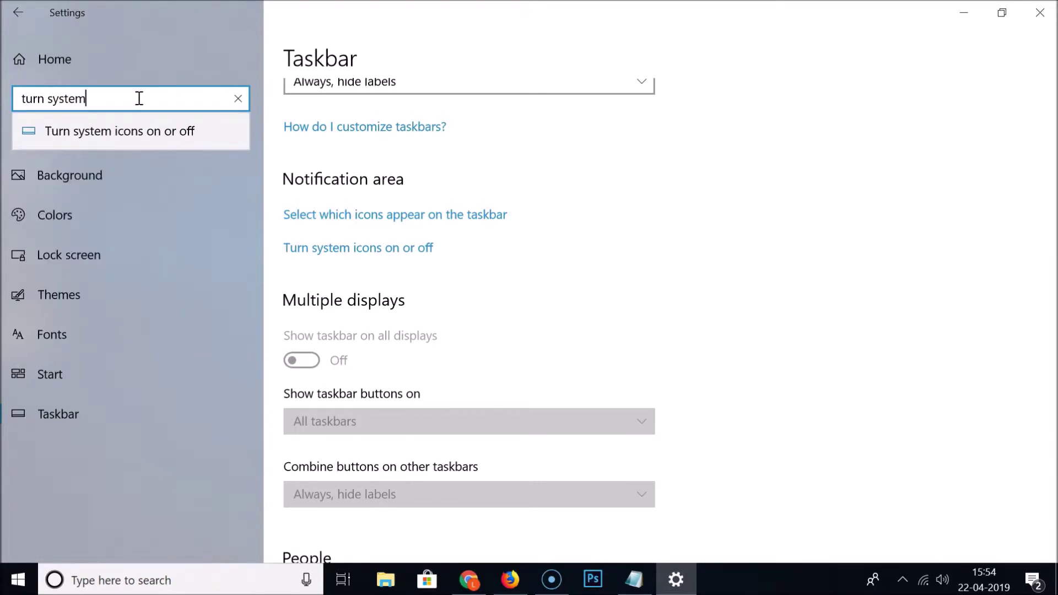
click(122, 132)
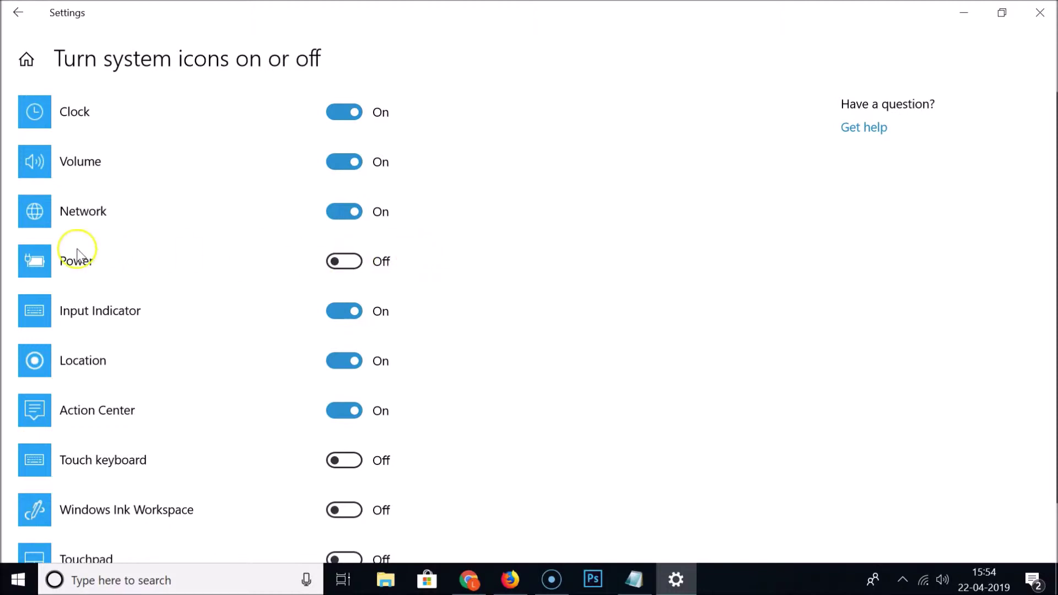
click(353, 264)
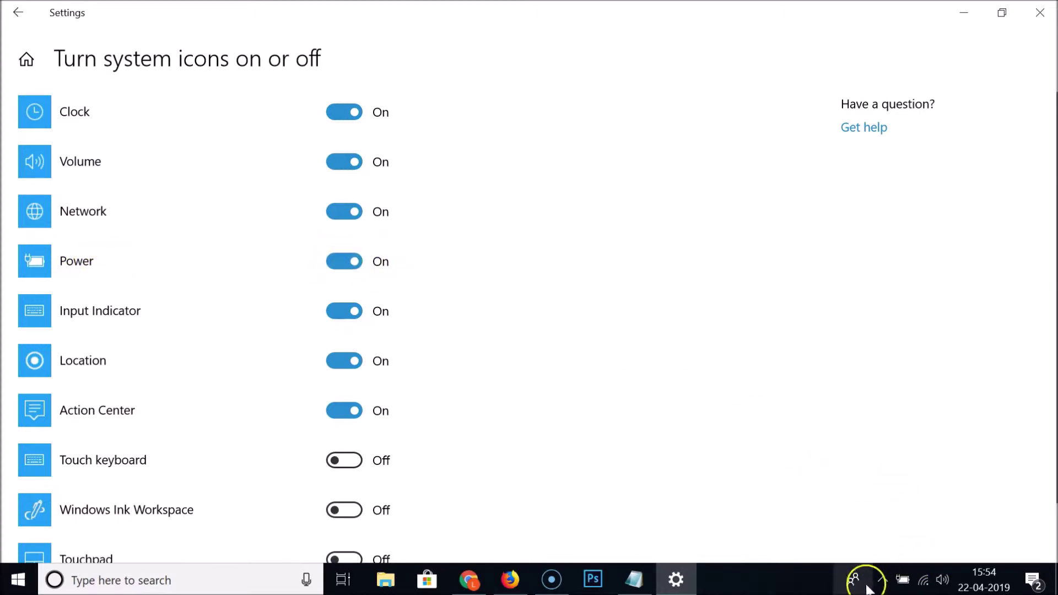
mouse_move(904, 583)
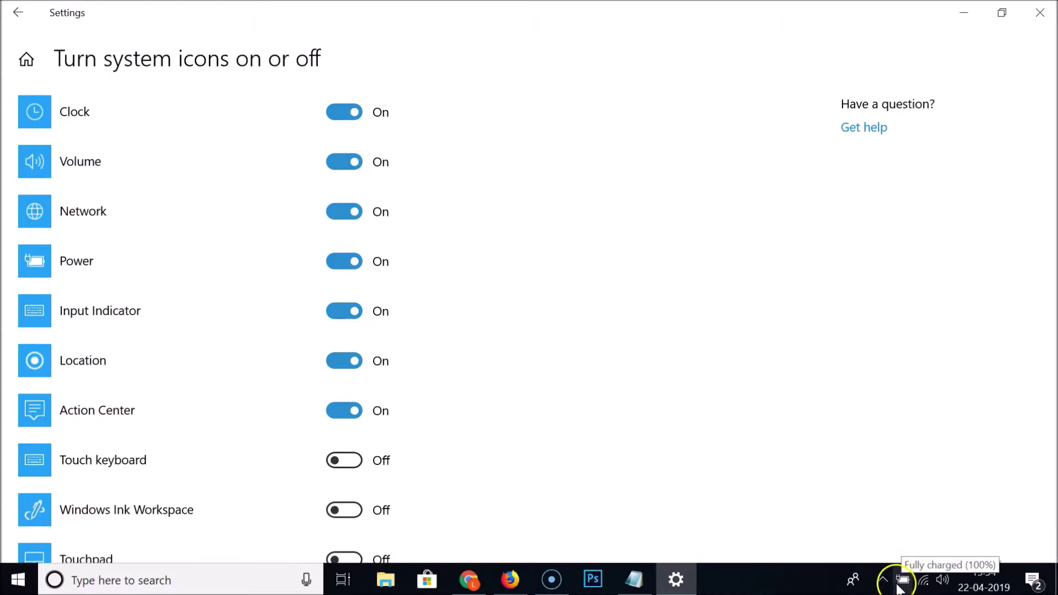
Step: Return to the Taskbar page, visit 'Select which icons appear on the taskbar', then come back to Notification area
click(12, 18)
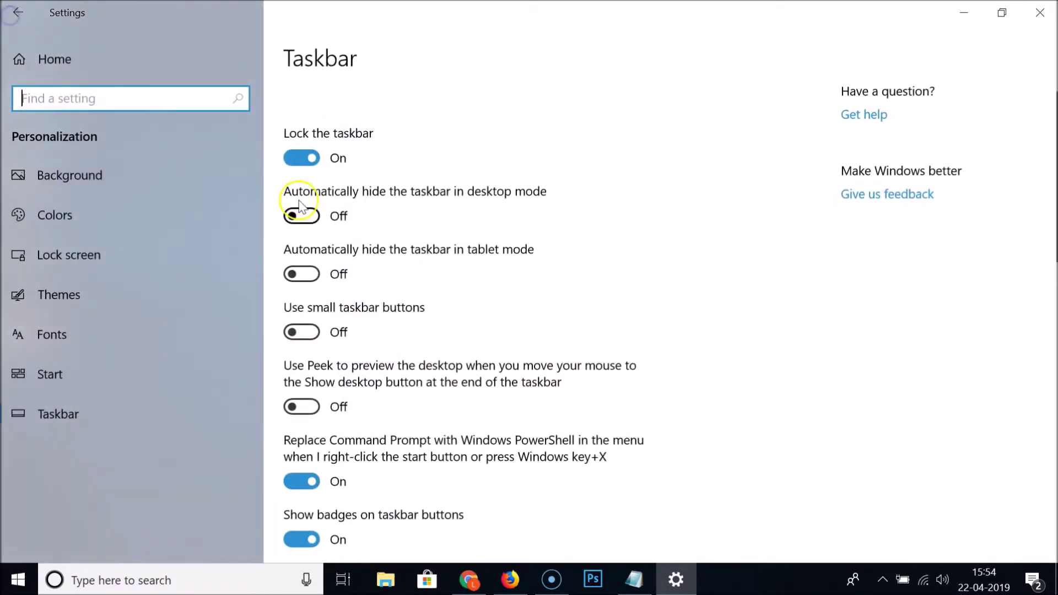
scroll(575, 320, down, 10)
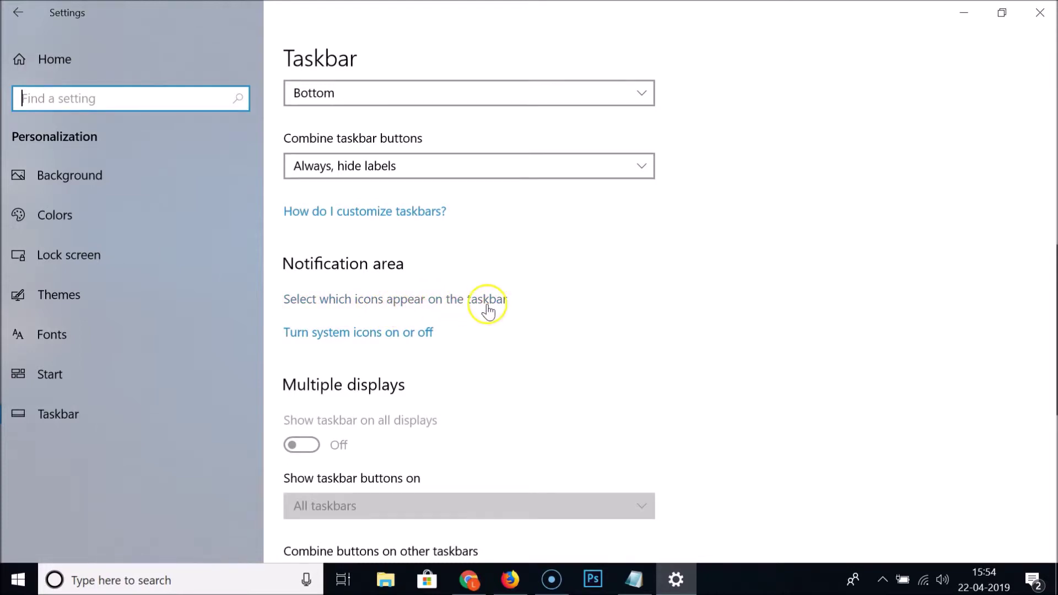
click(418, 303)
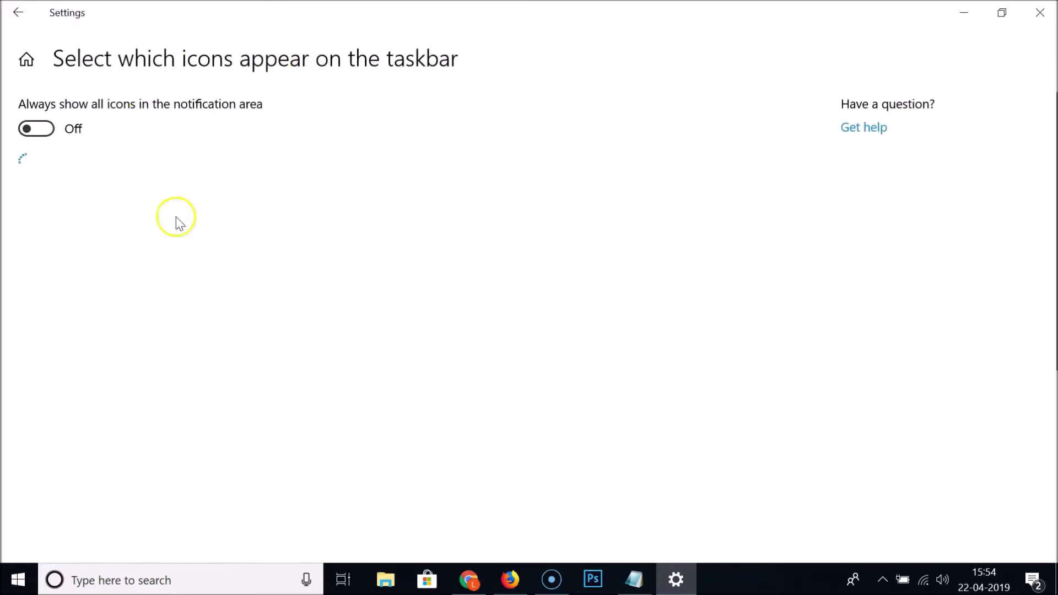
click(8, 21)
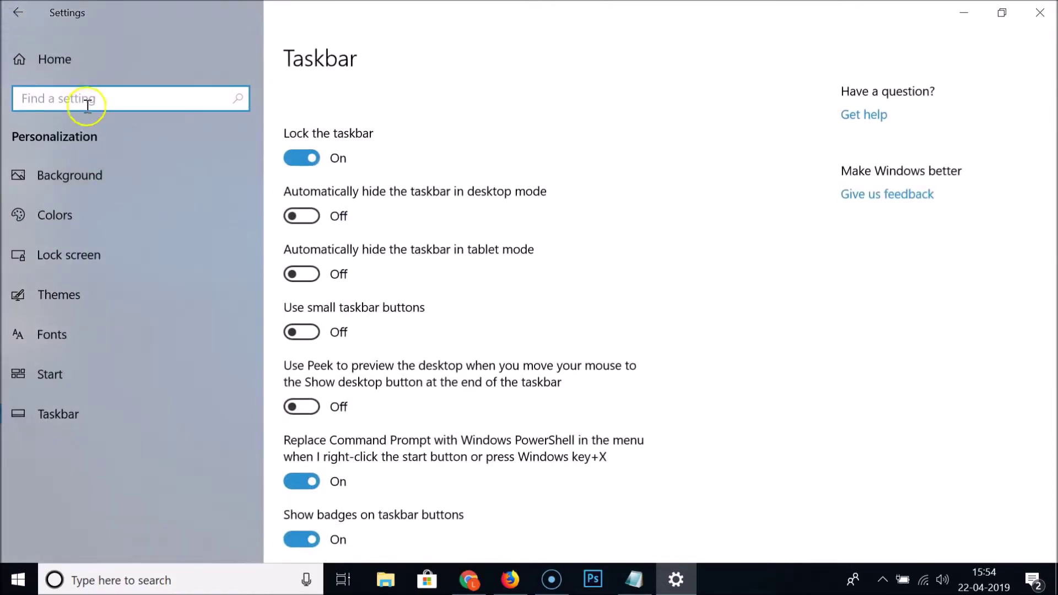
scroll(405, 248, down, 6)
scroll(408, 246, down, 3)
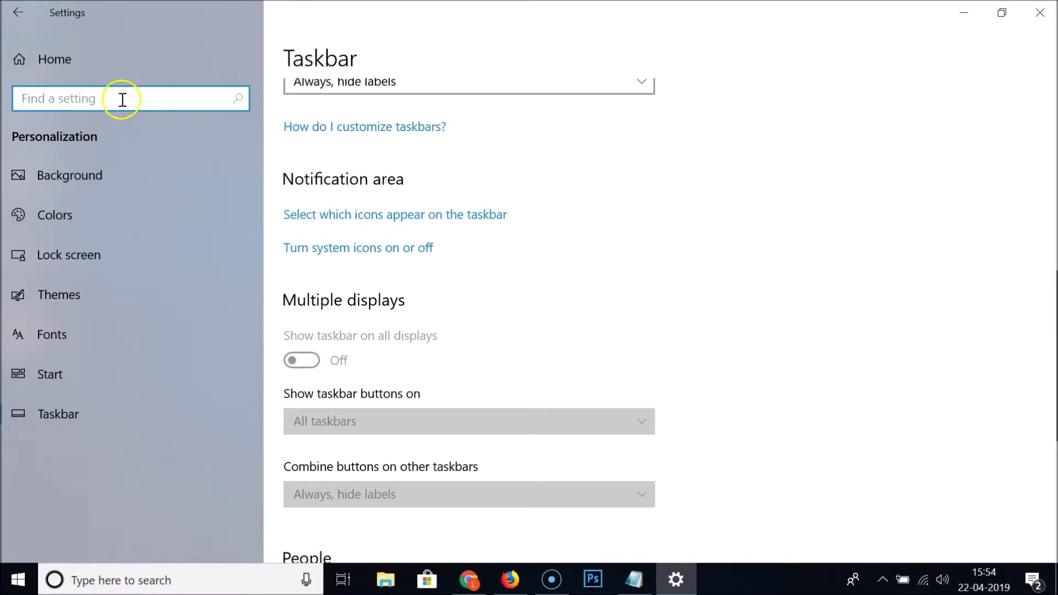
Step: Search 'select' and open the Select which icons appear on the taskbar page
text(sele)
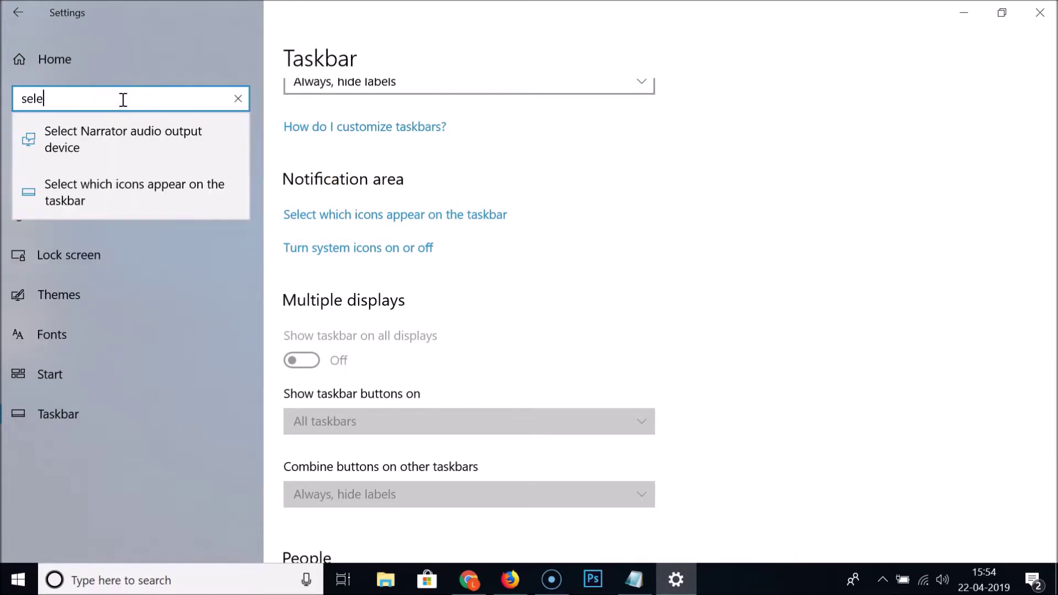
text(ct)
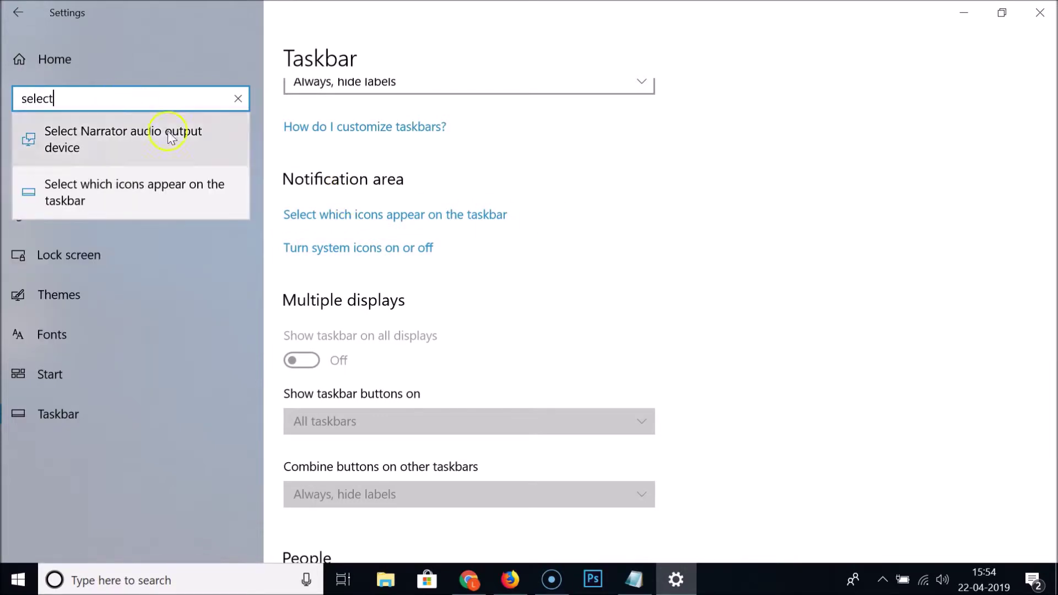
click(118, 194)
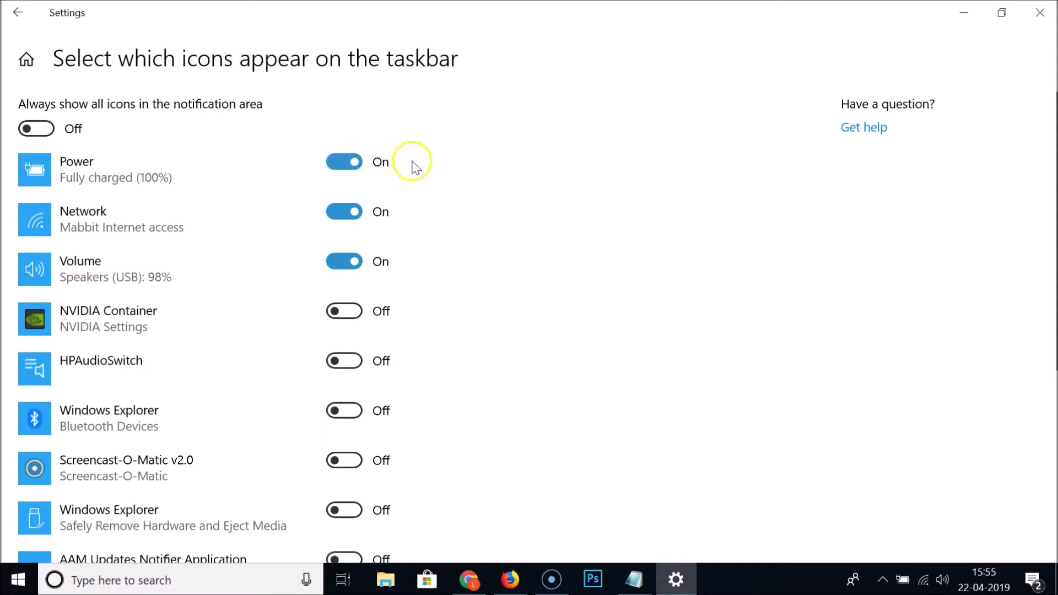
Step: Switch the Power tray icon Off, check the hidden tray icons, switch Power back On, and close Settings
click(343, 163)
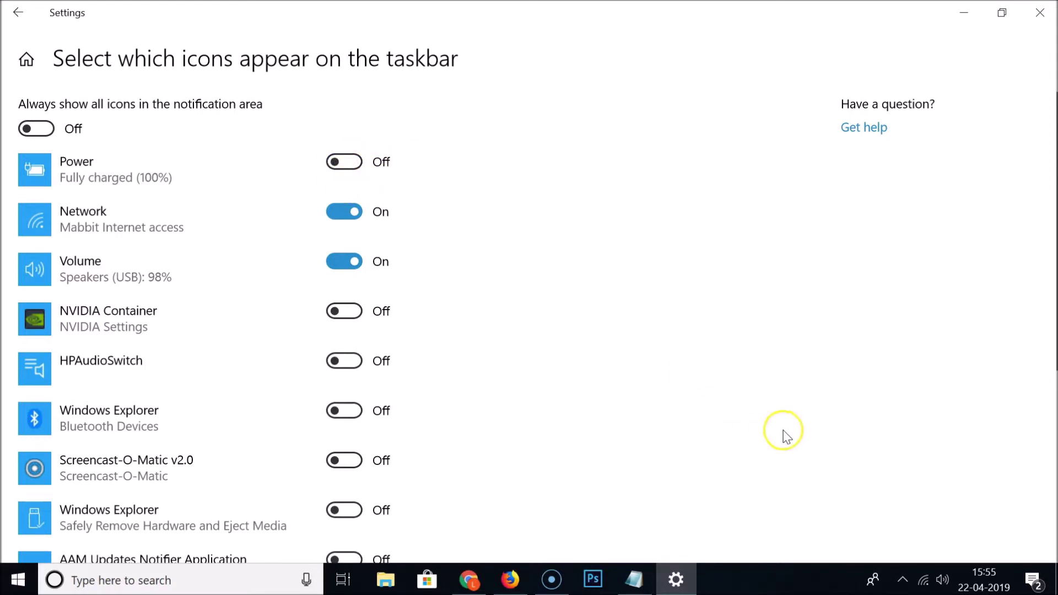
click(903, 580)
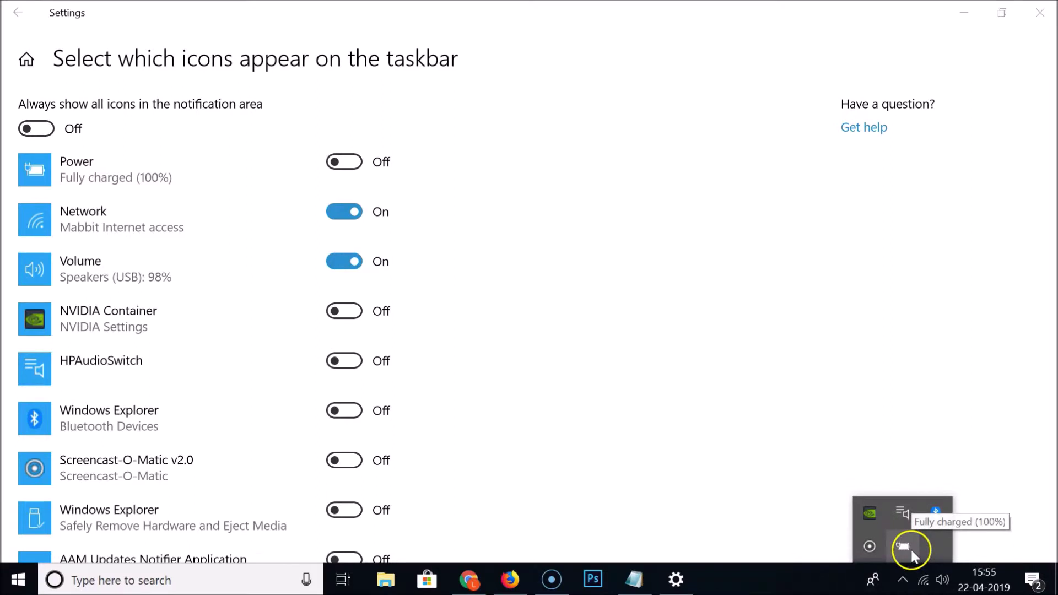
click(811, 579)
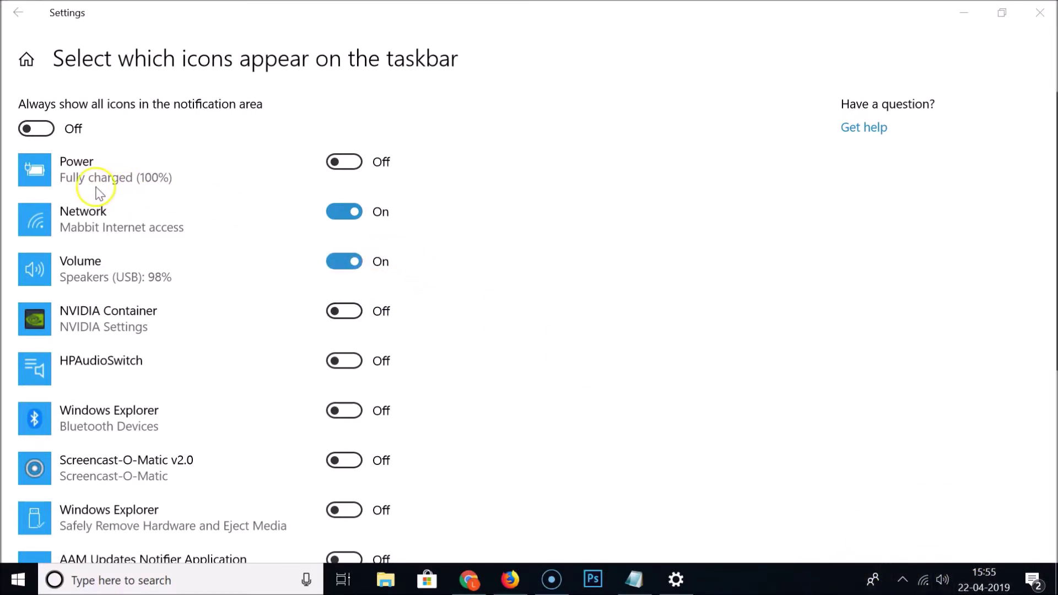
click(348, 162)
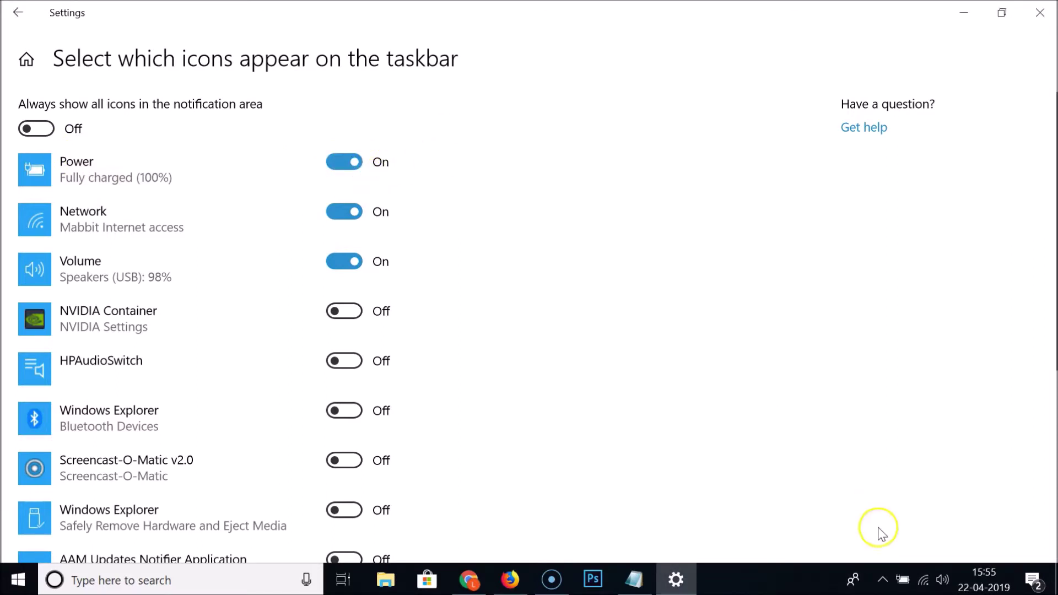
mouse_move(910, 583)
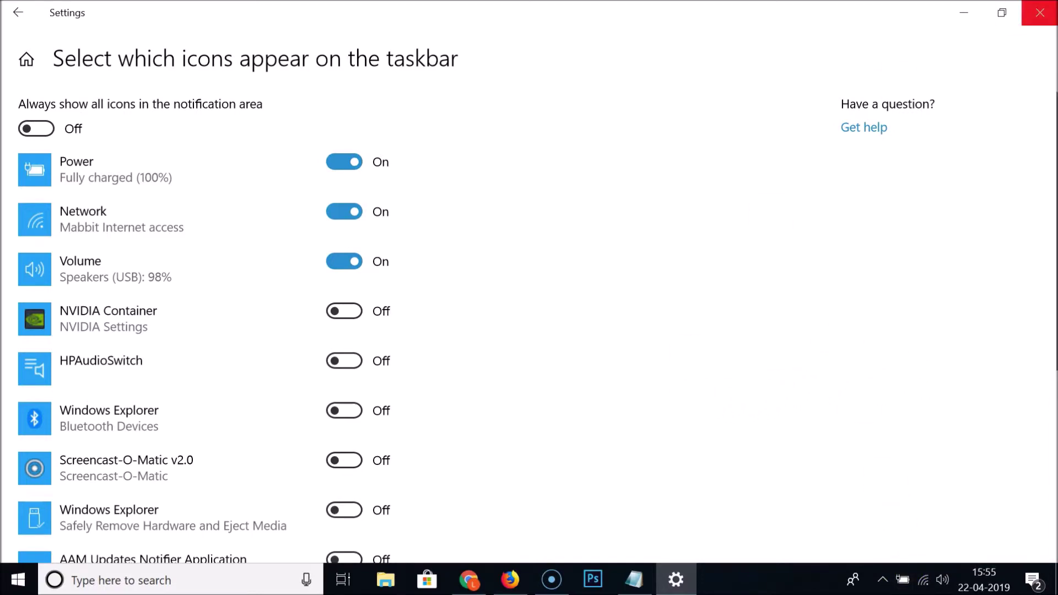
click(1040, 12)
Step: Refresh the desktop, then run devmgmt.msc from the Run dialog to open Device Manager
right_click(727, 148)
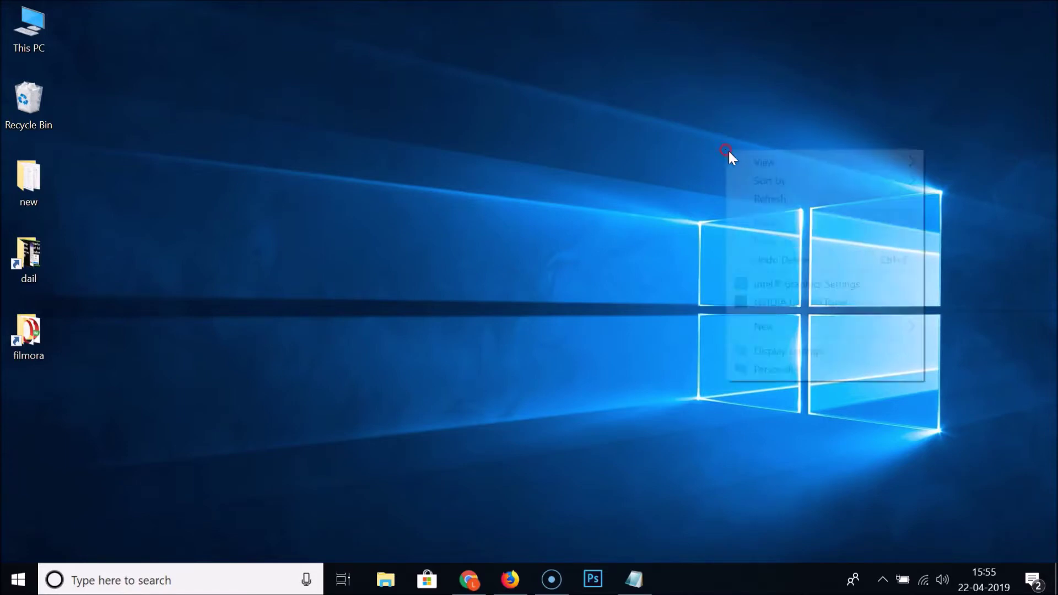
click(793, 199)
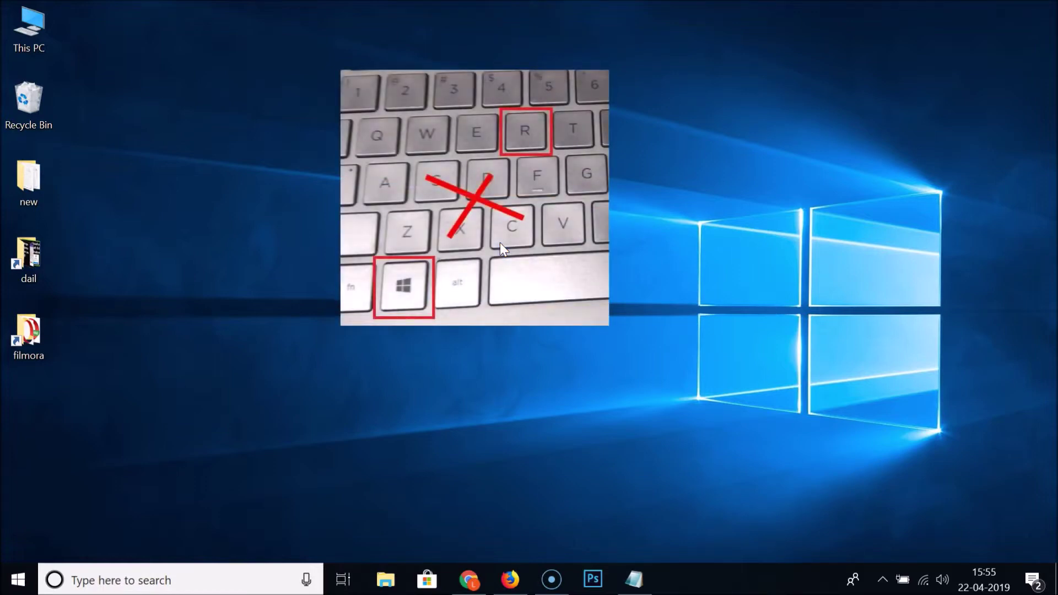
key(super+r)
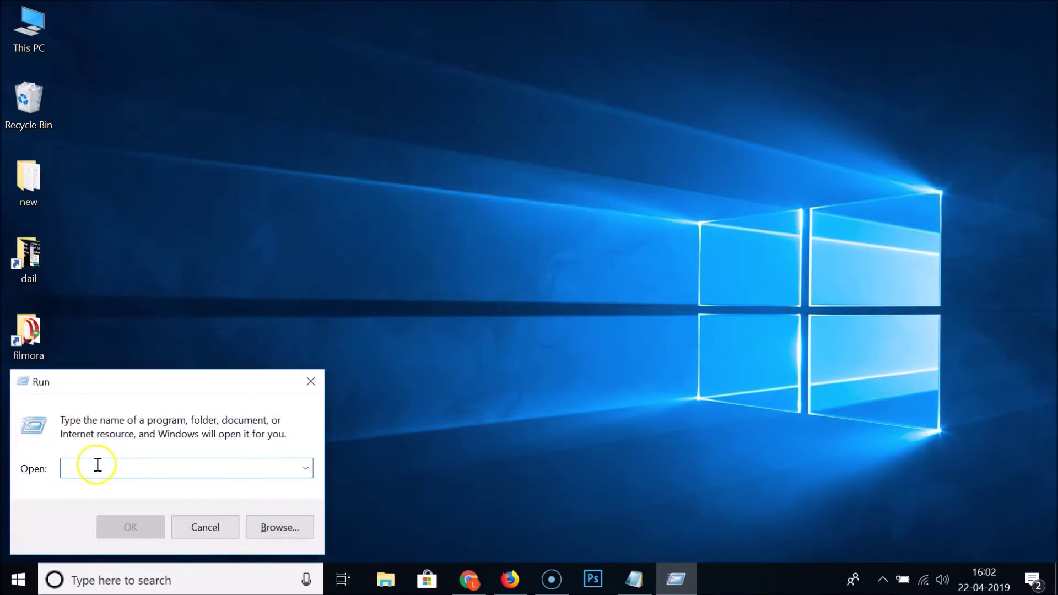
text(devm)
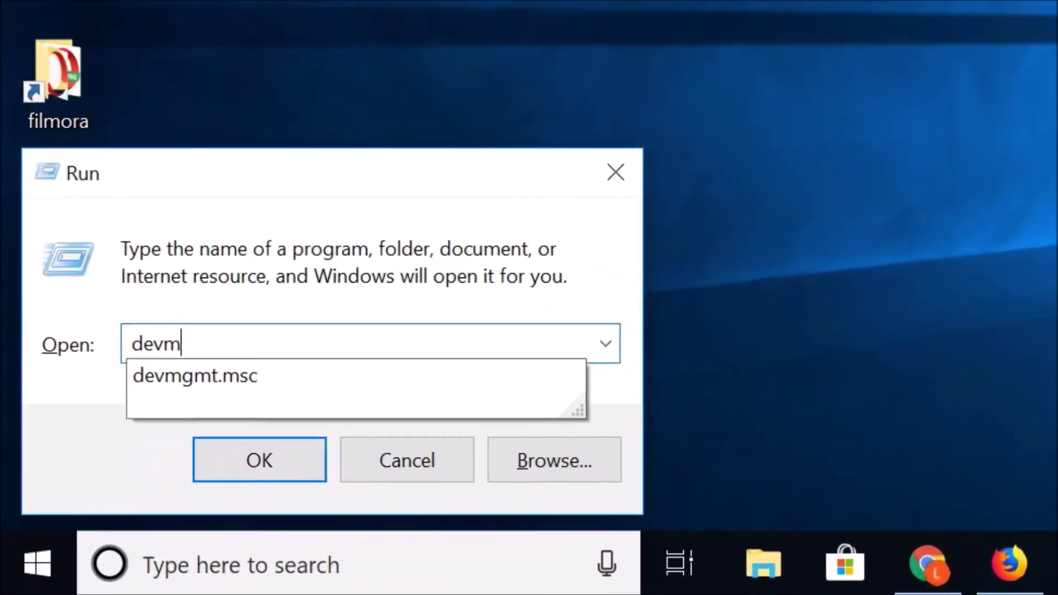
text(gmt.ms)
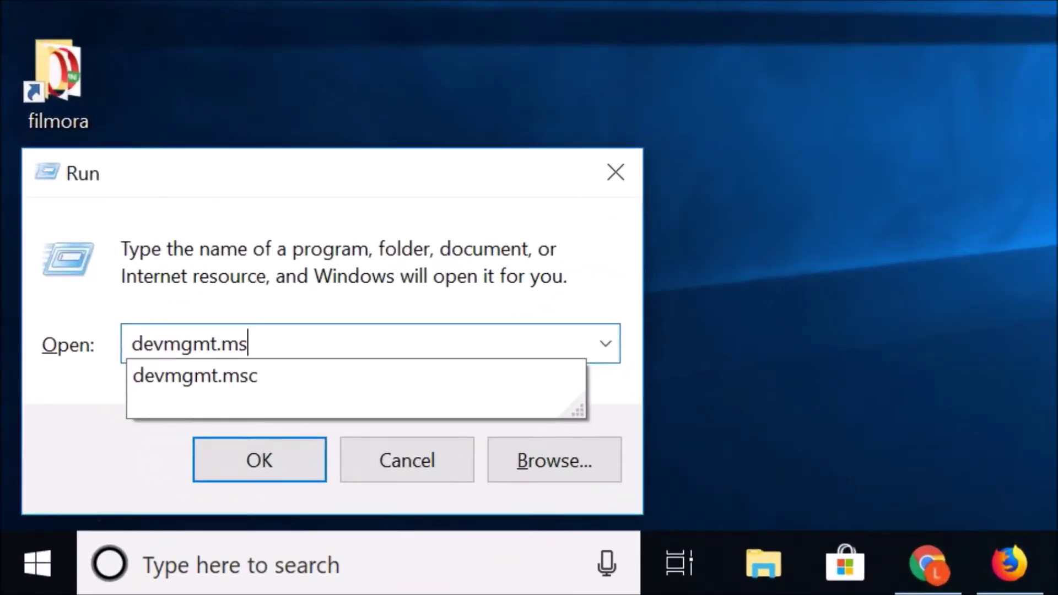
text(c)
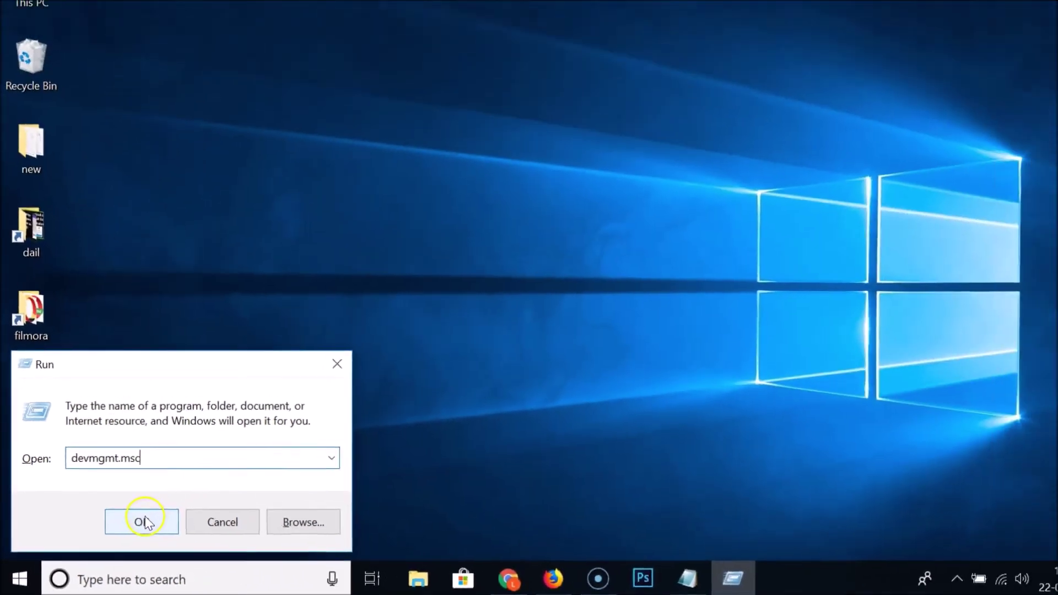
click(259, 472)
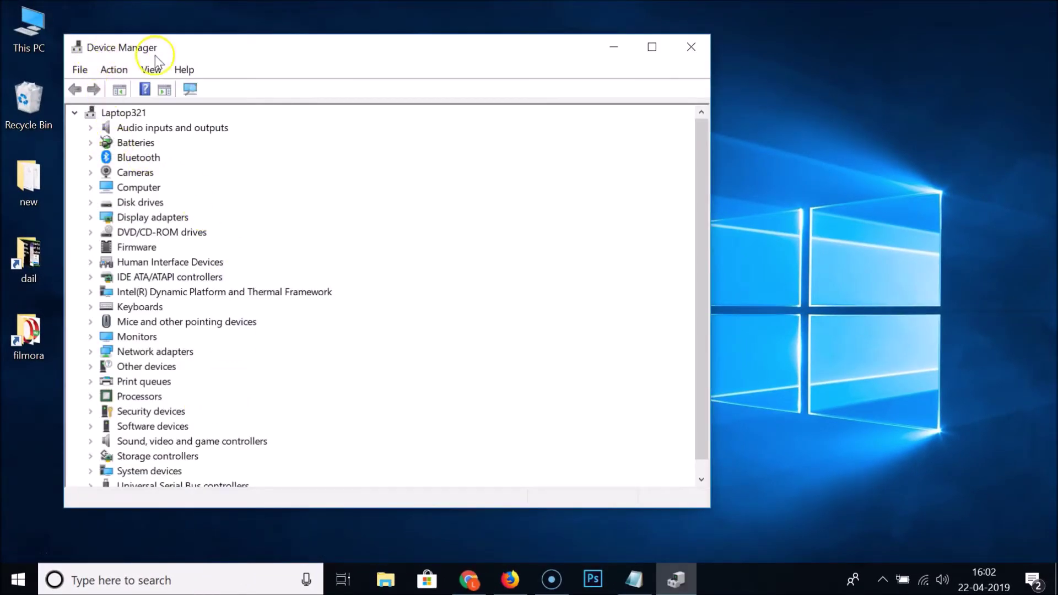
Step: Maximize Device Manager, expand Batteries, and disable Microsoft AC Adapter, confirming with Yes
click(652, 47)
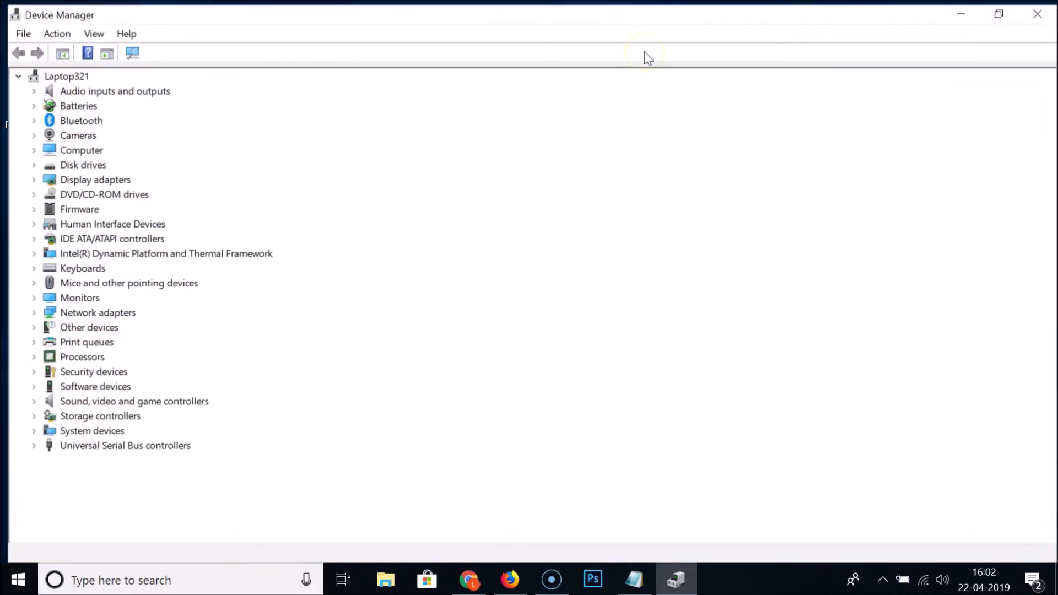
click(25, 101)
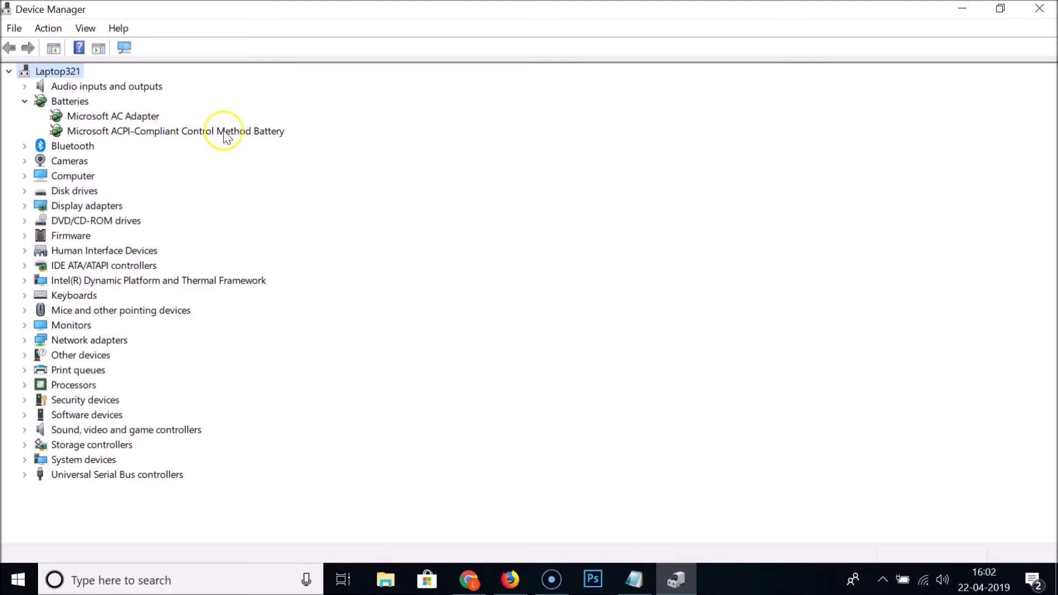
click(125, 119)
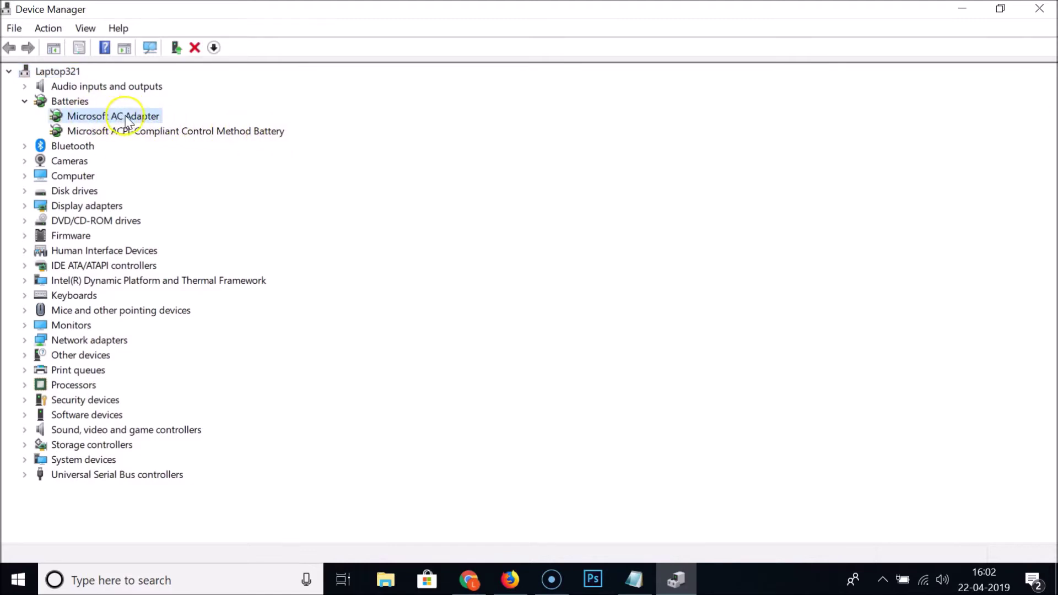
right_click(127, 121)
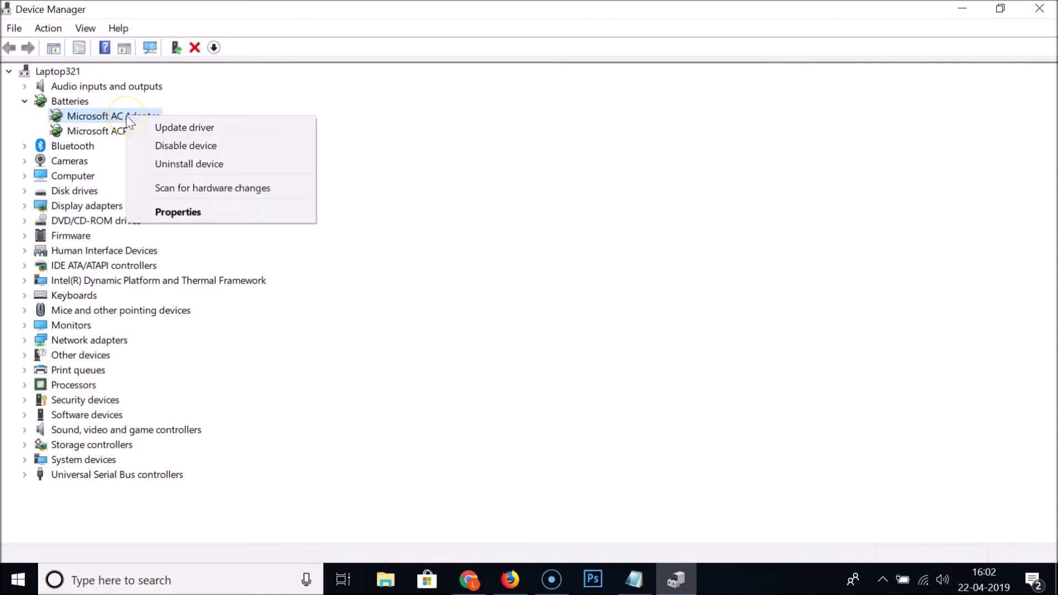
click(194, 147)
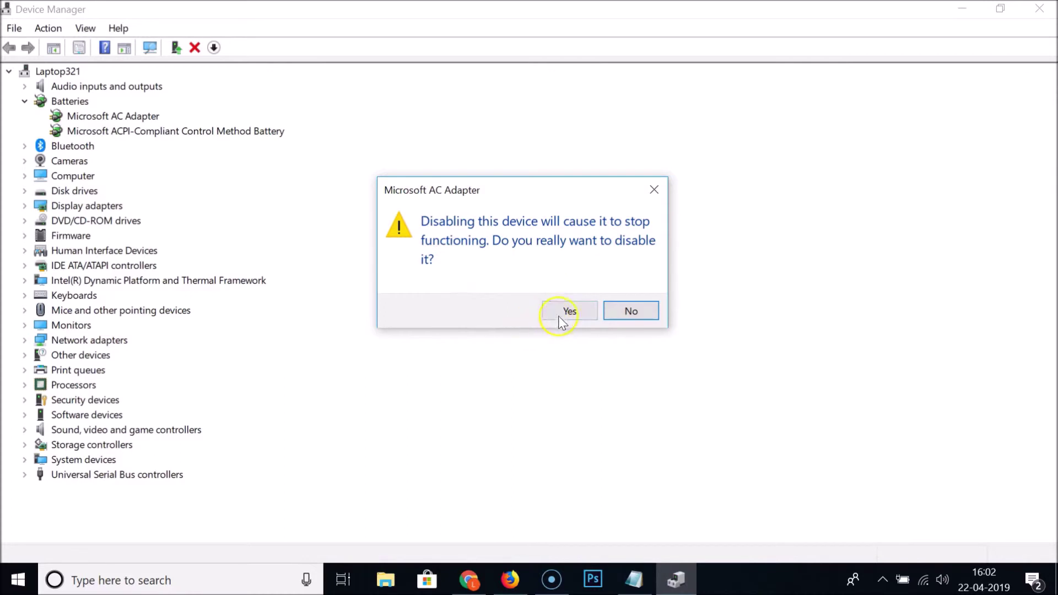
click(562, 316)
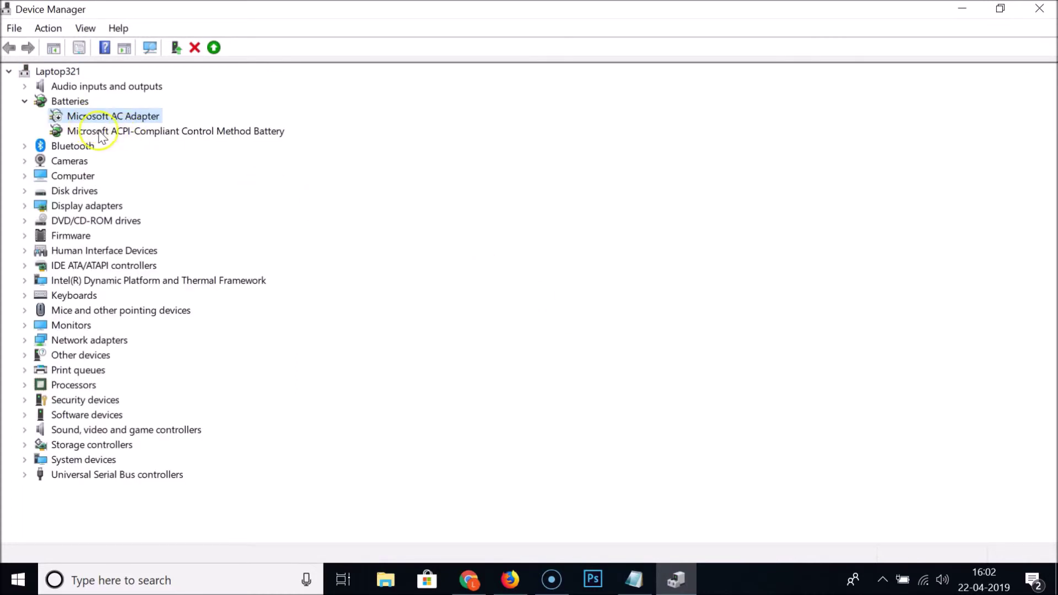
Step: Disable Microsoft ACPI-Compliant Control Method Battery, confirm, then check the tray's hidden icons
click(161, 134)
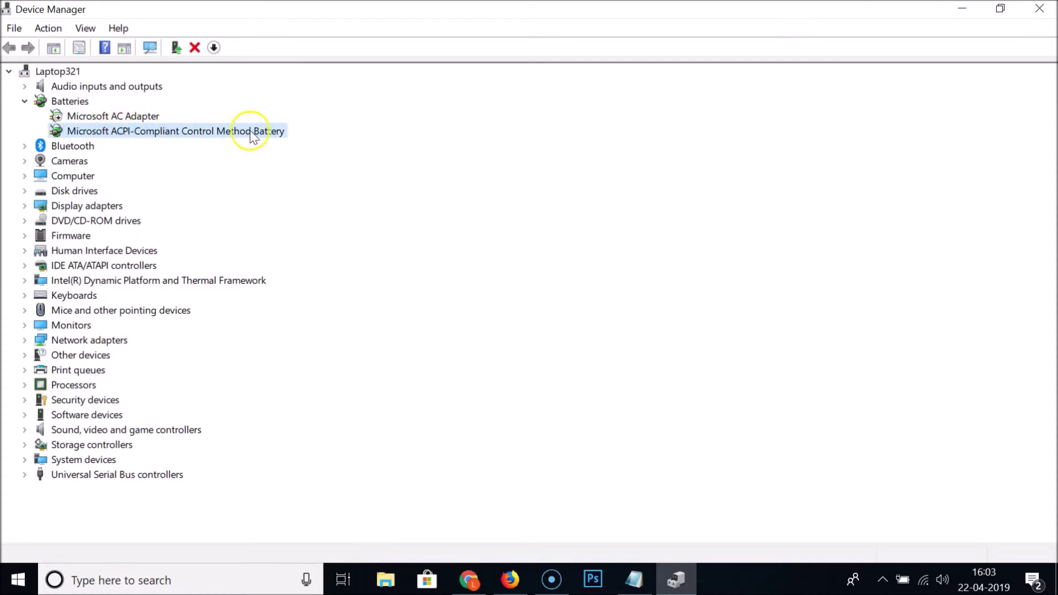
right_click(182, 139)
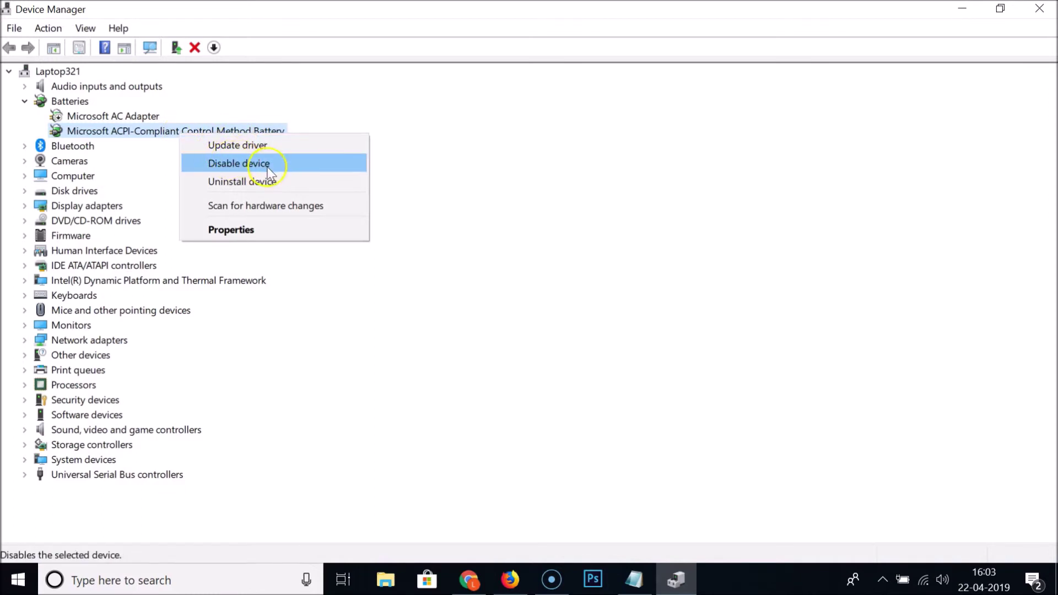
click(251, 165)
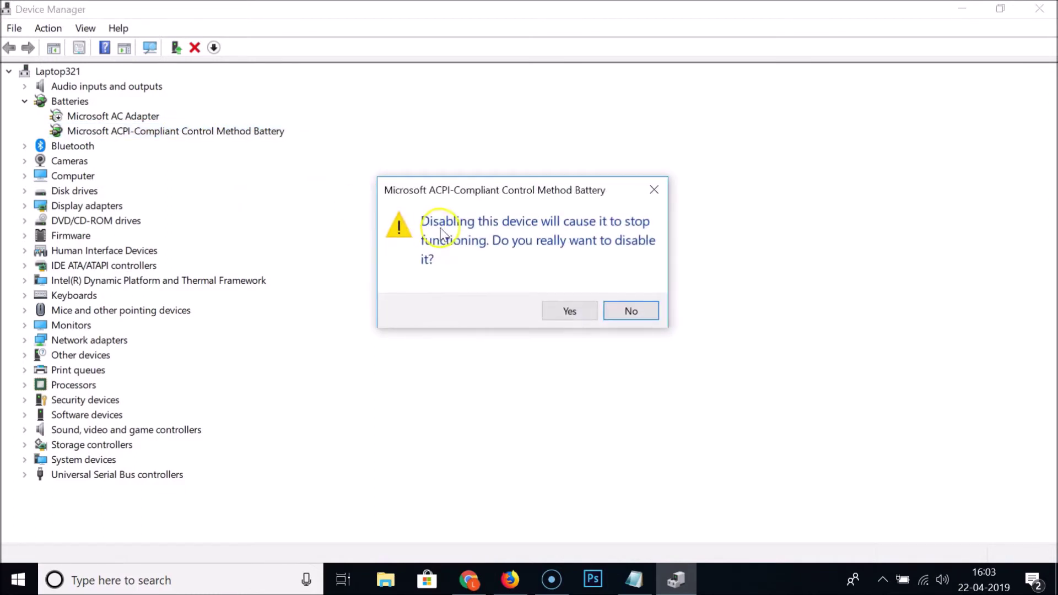
click(570, 311)
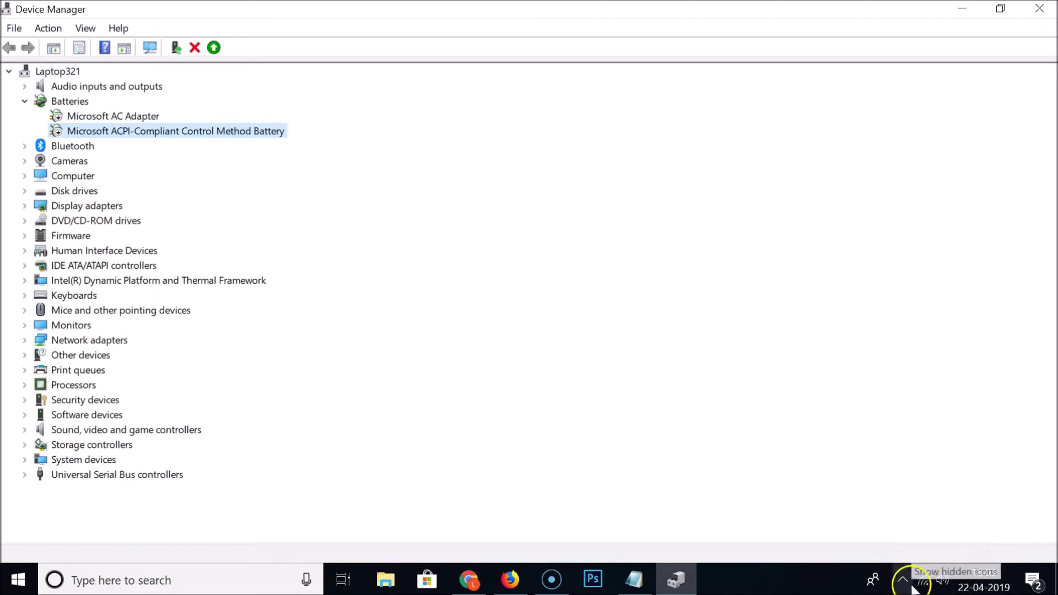
click(903, 581)
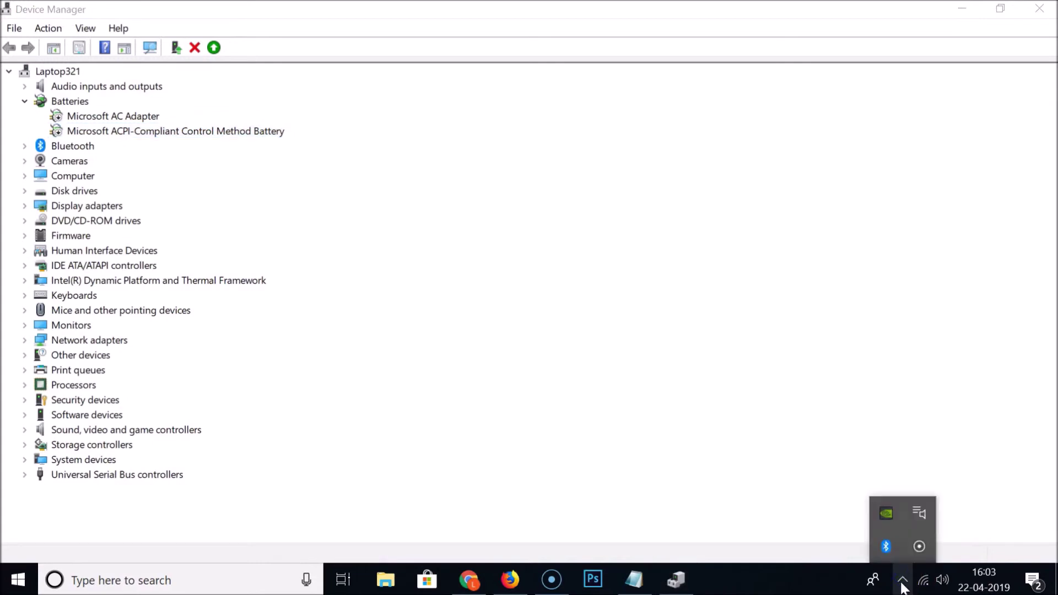
click(843, 576)
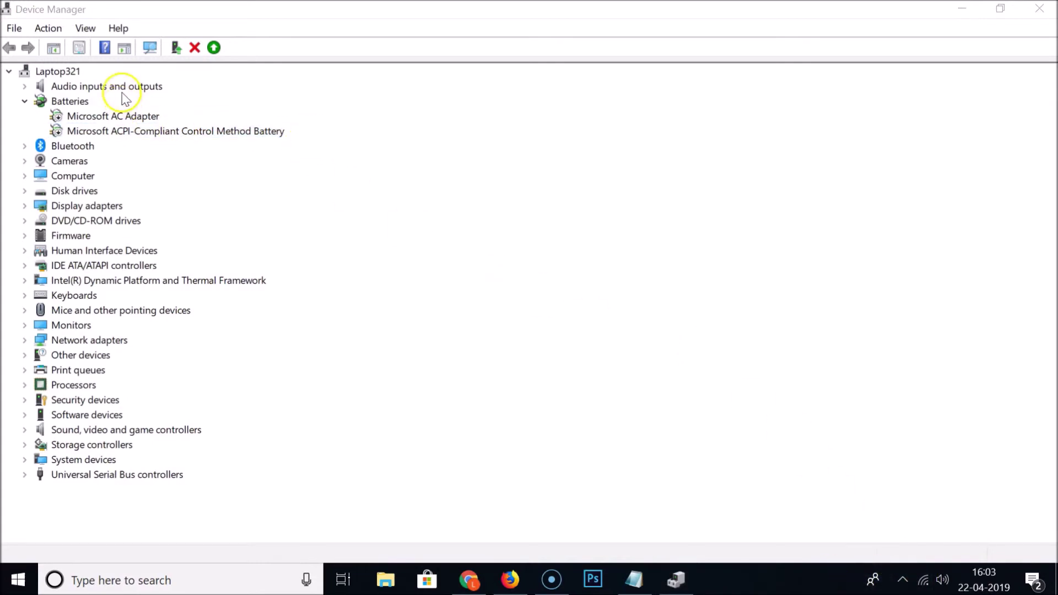
Step: Scan Device Manager for hardware changes, then bring up the Microsoft AC Adapter's actions
click(148, 50)
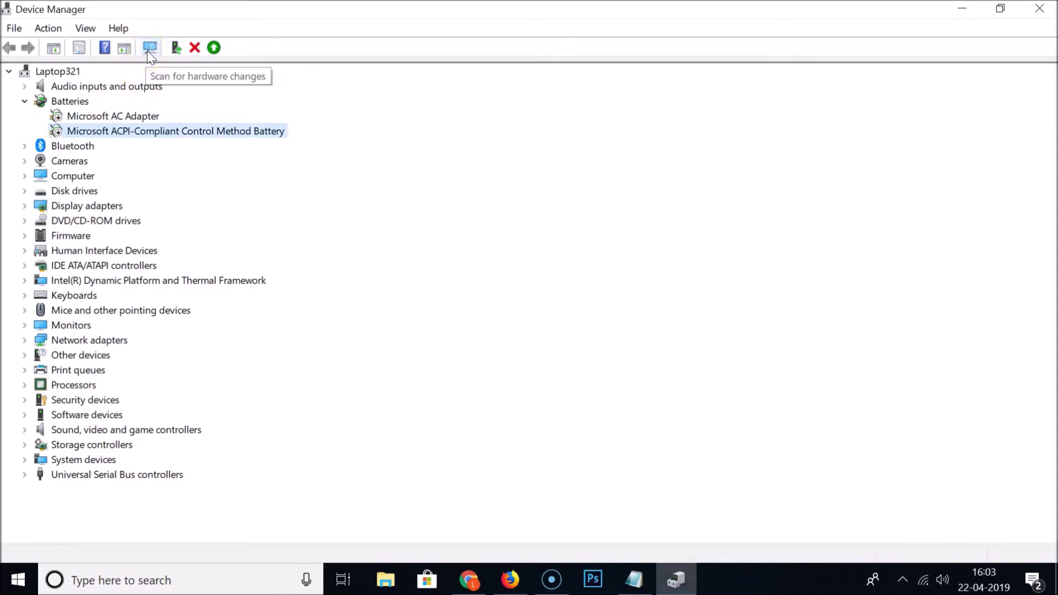
click(148, 51)
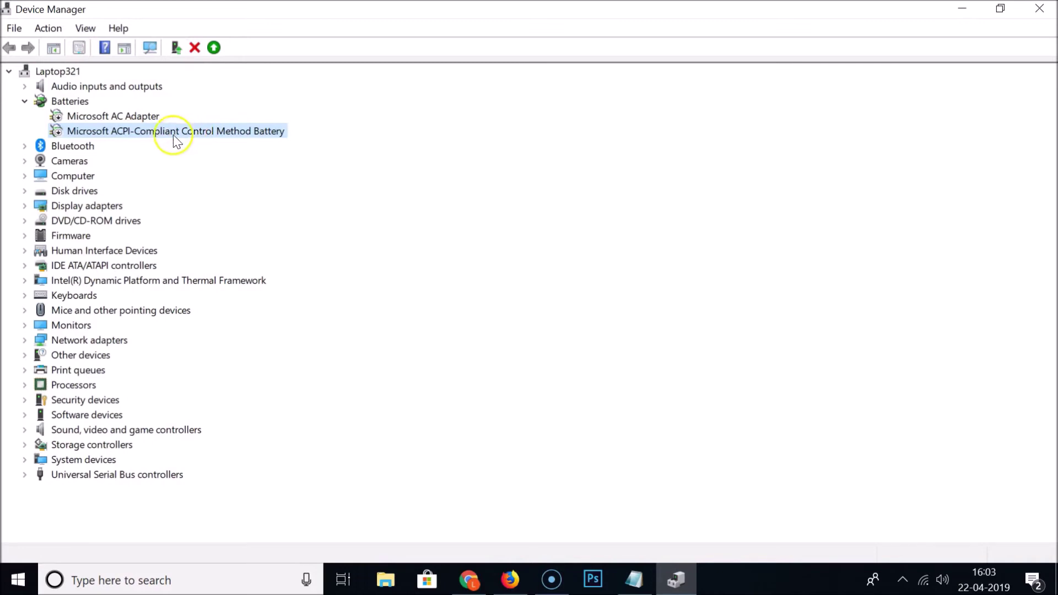
click(111, 117)
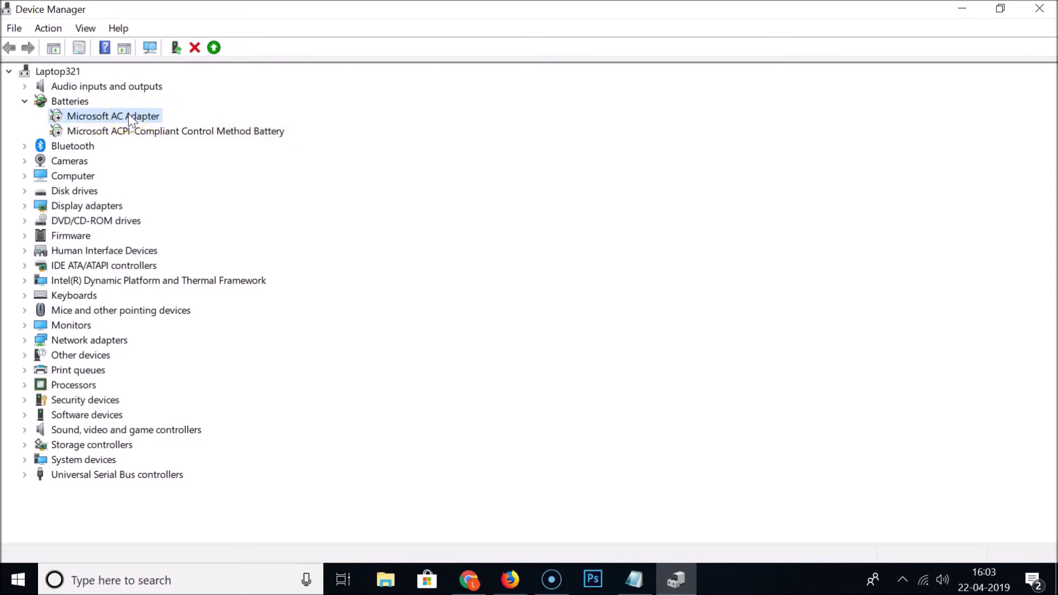
right_click(130, 119)
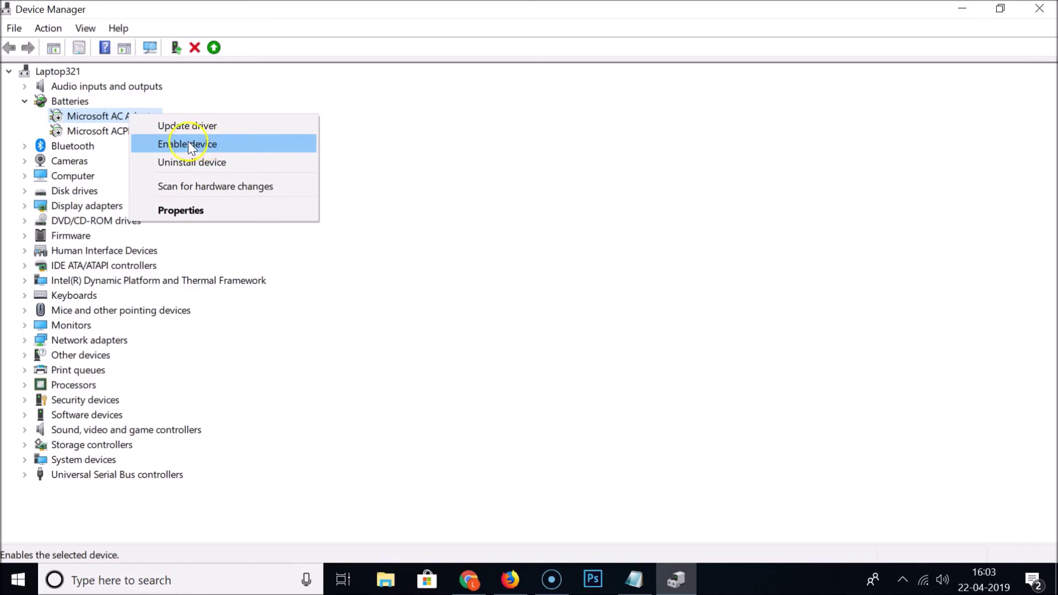
Step: Re-enable the Microsoft AC Adapter battery device
click(204, 144)
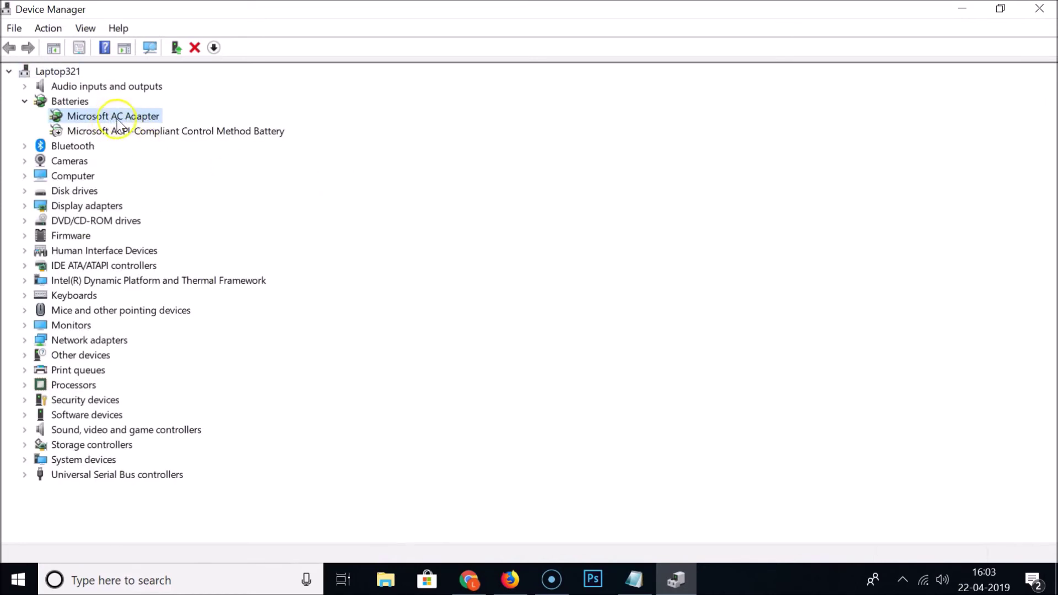
right_click(118, 121)
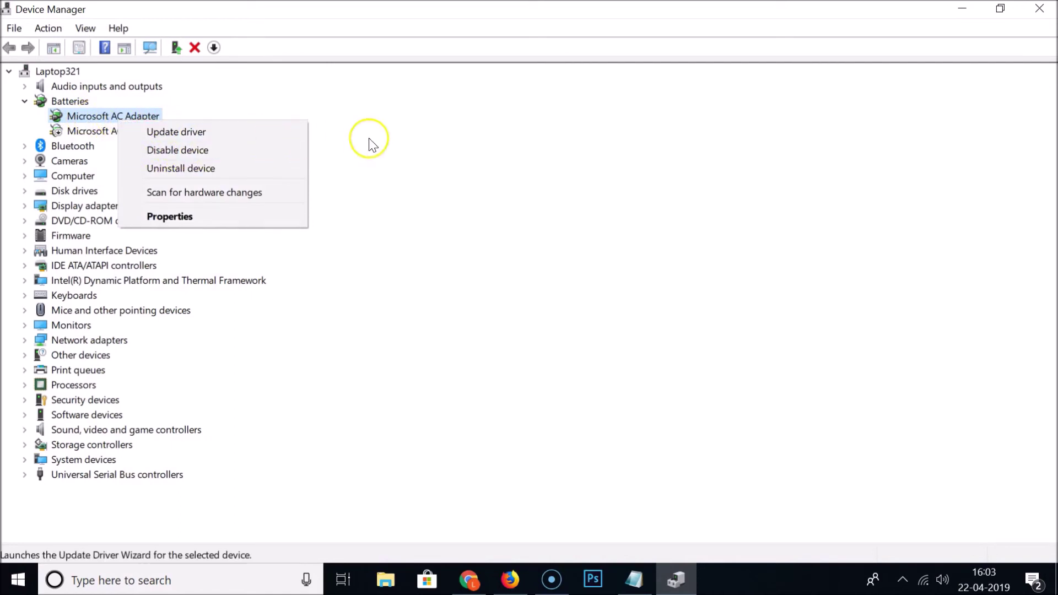
click(341, 140)
Step: Re-enable the ACPI-Compliant Control Method Battery, close Device Manager, and return to Notepad
click(107, 132)
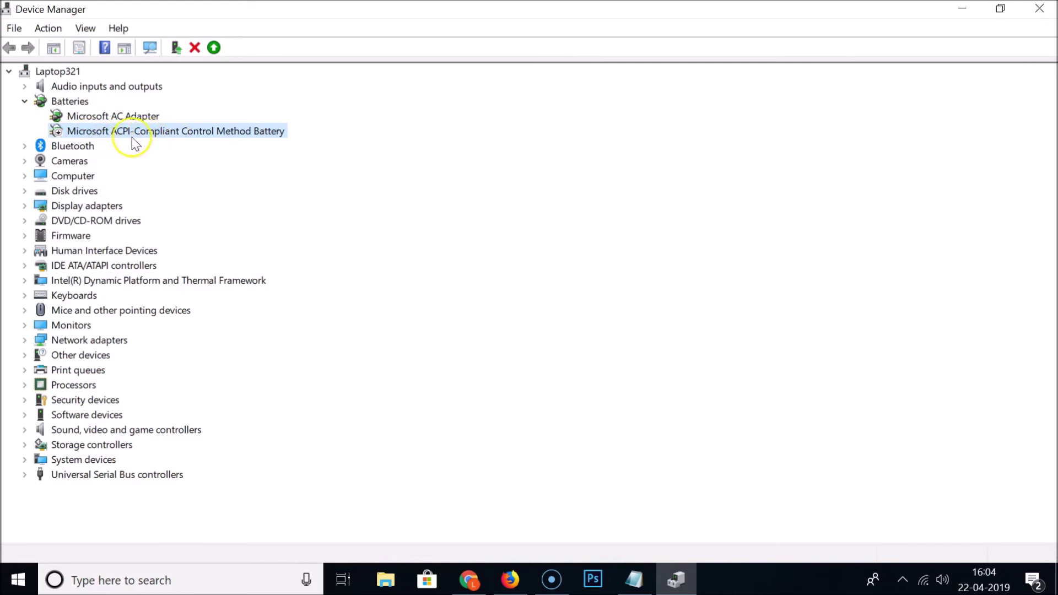
right_click(155, 132)
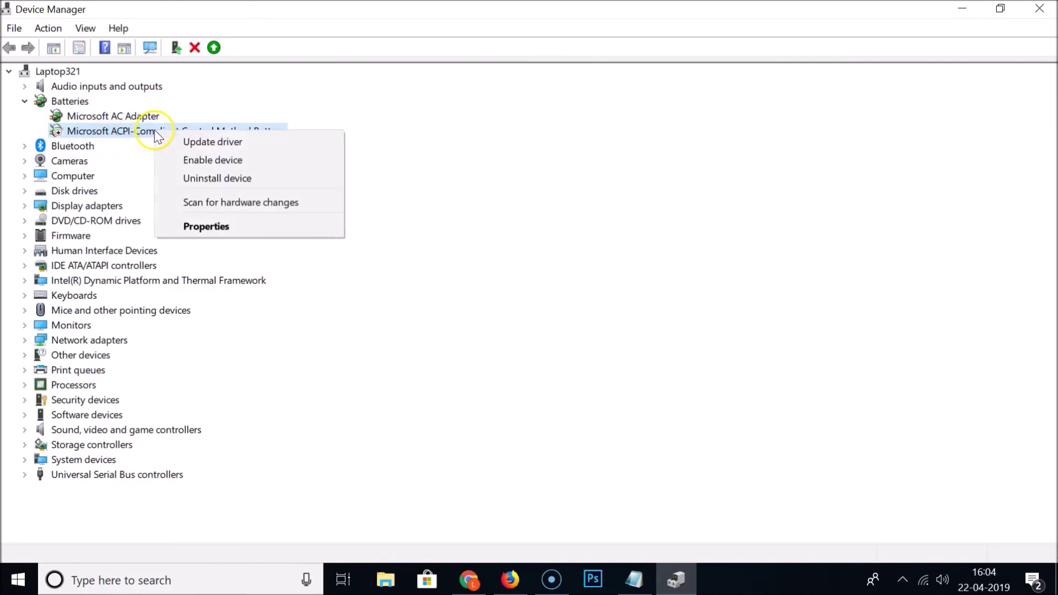
click(242, 158)
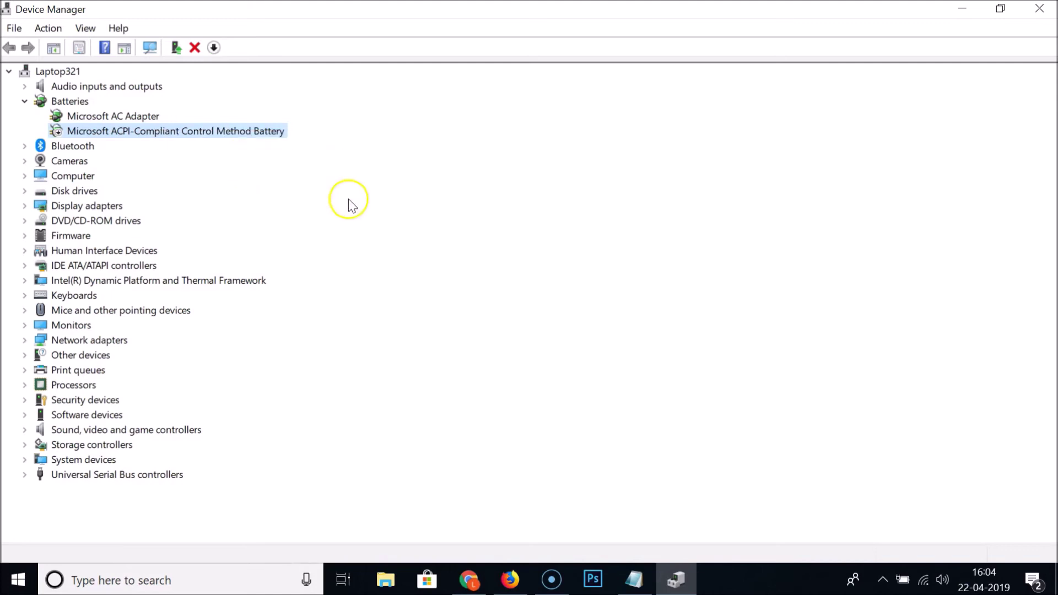
right_click(162, 137)
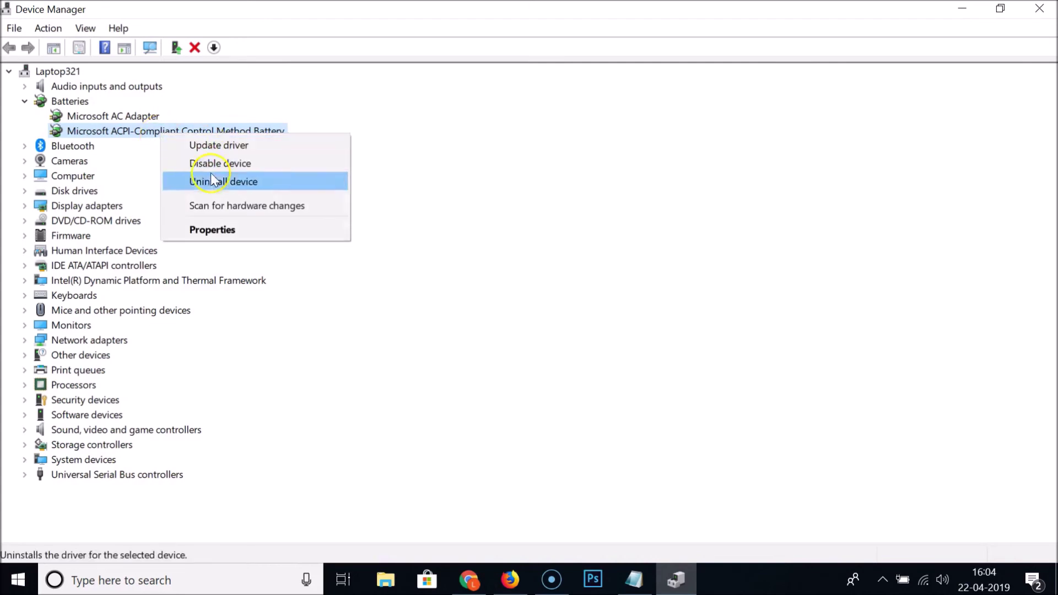
click(464, 136)
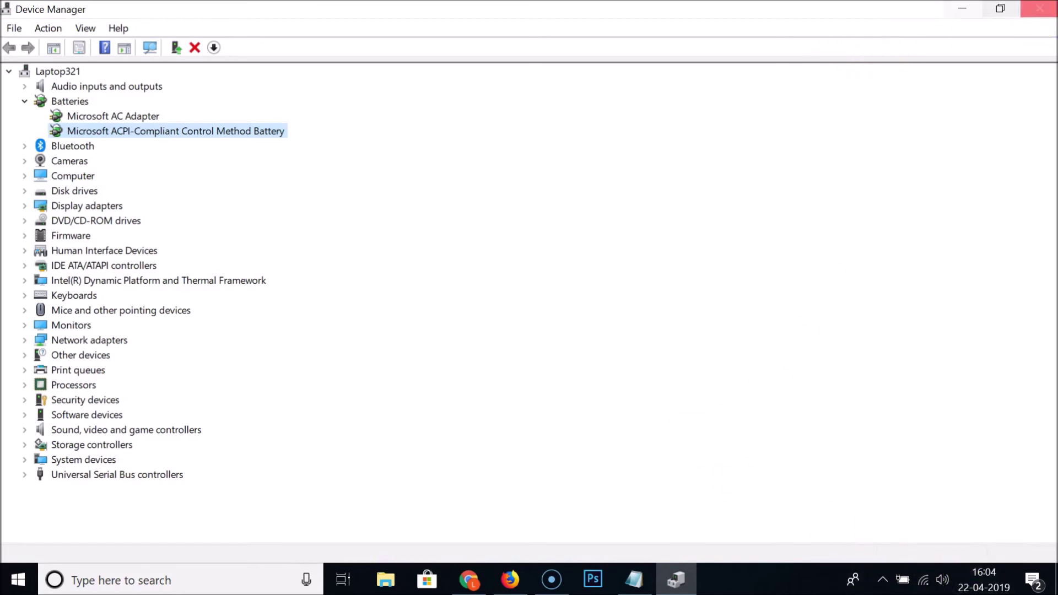
click(1040, 8)
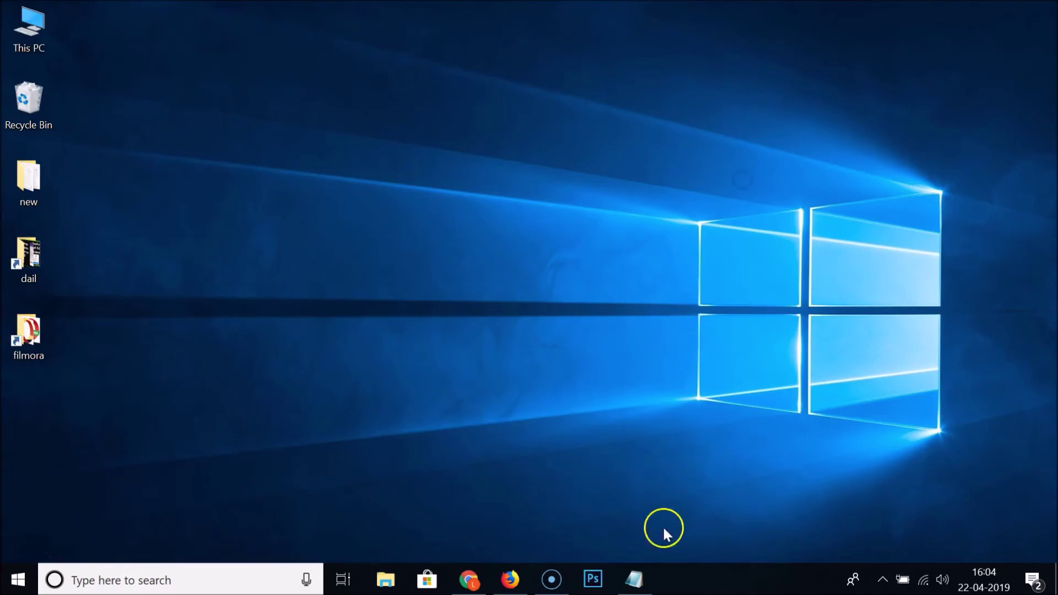
click(645, 580)
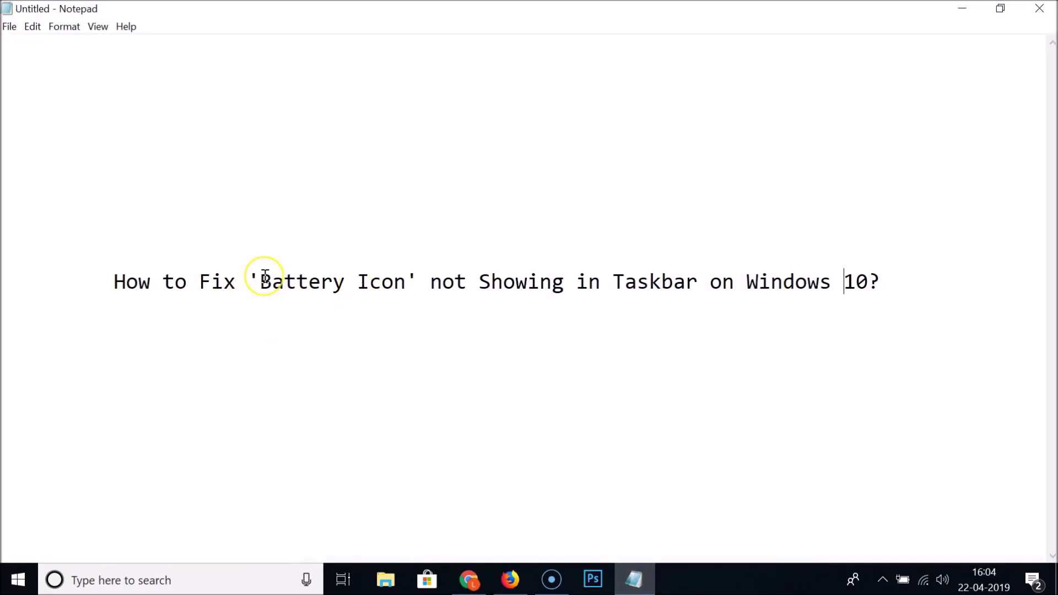